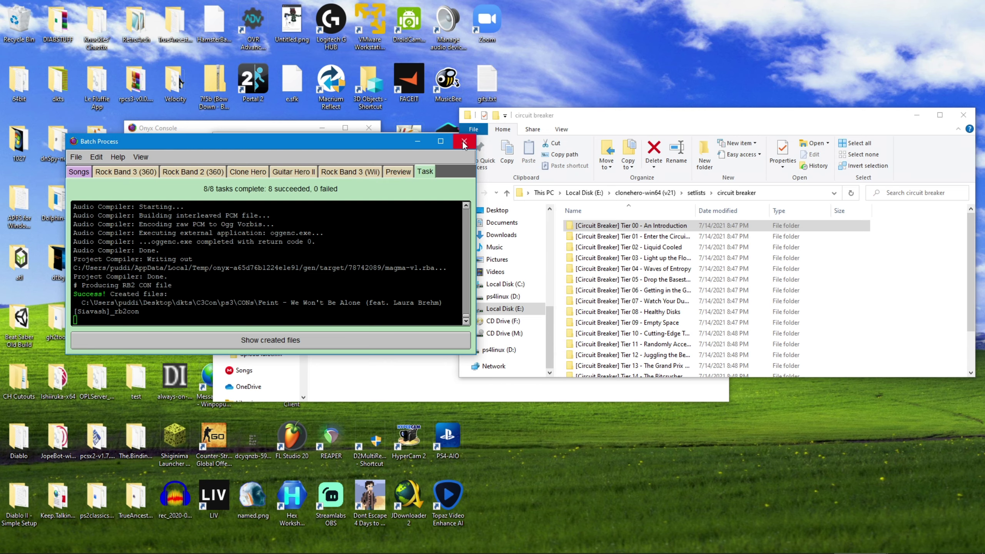
Close the Batch Process window and the Onyx Console, and bring the ps3 folder window forward.
click(463, 143)
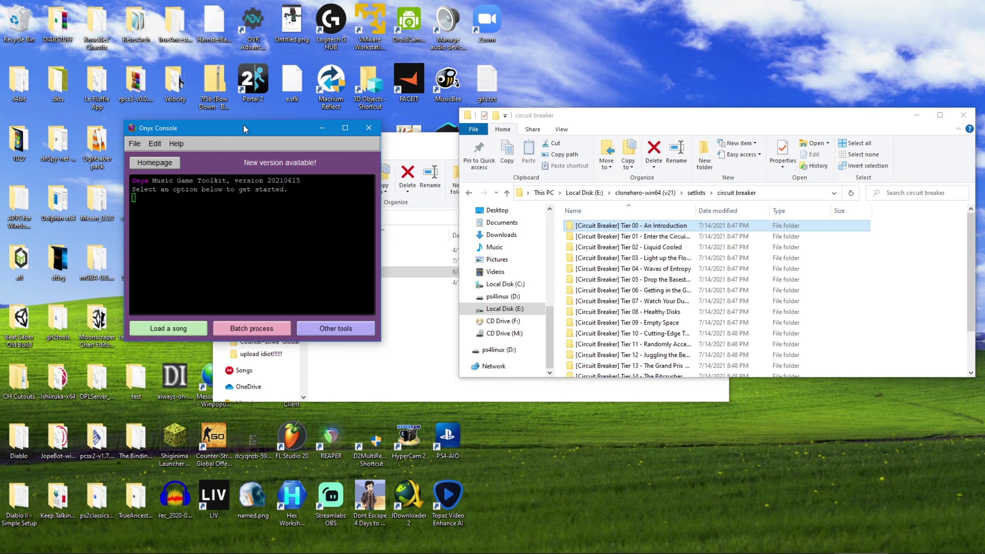
click(374, 130)
click(395, 142)
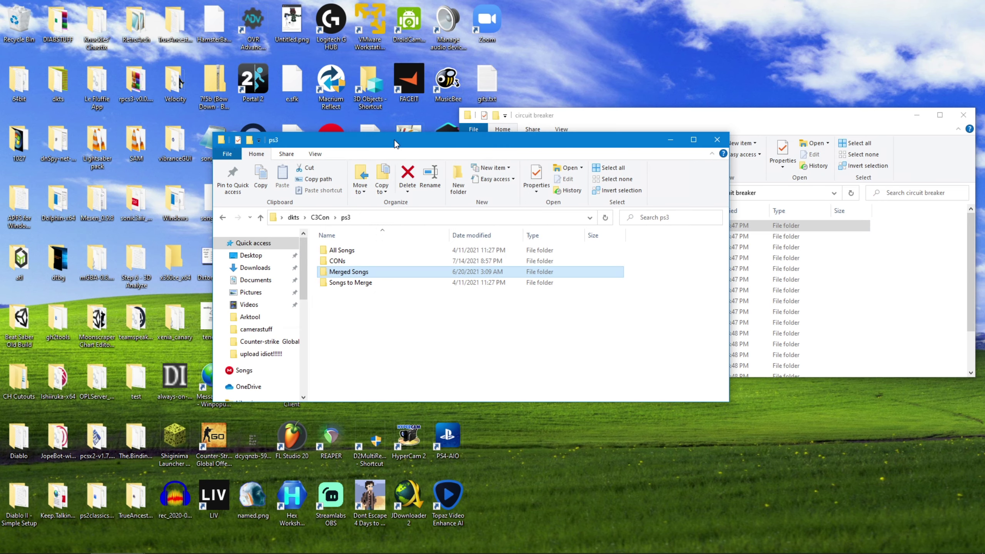
Launch C3CONTools.exe from the C3Con folder and open its PS3 Converter, placing it beside the folder window.
click(326, 219)
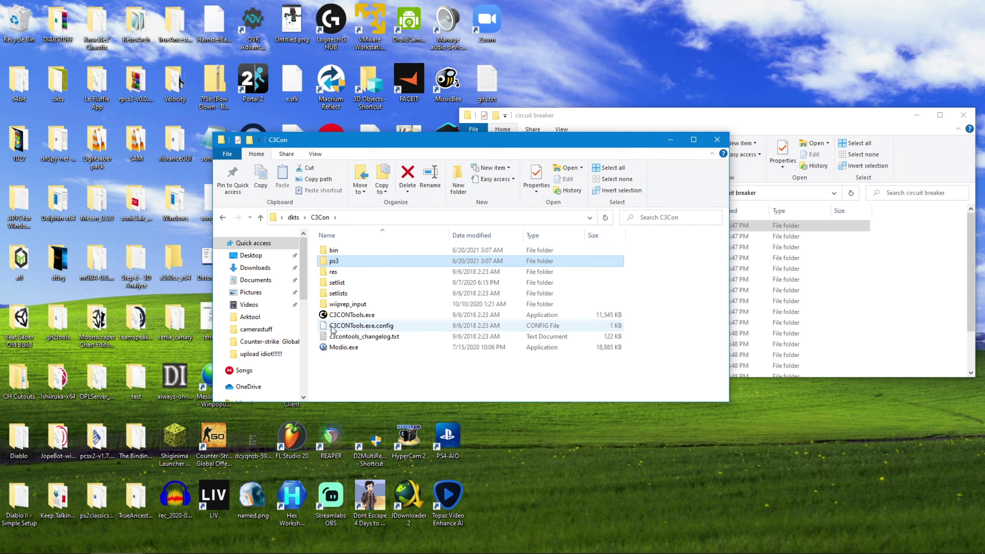
double_click(355, 315)
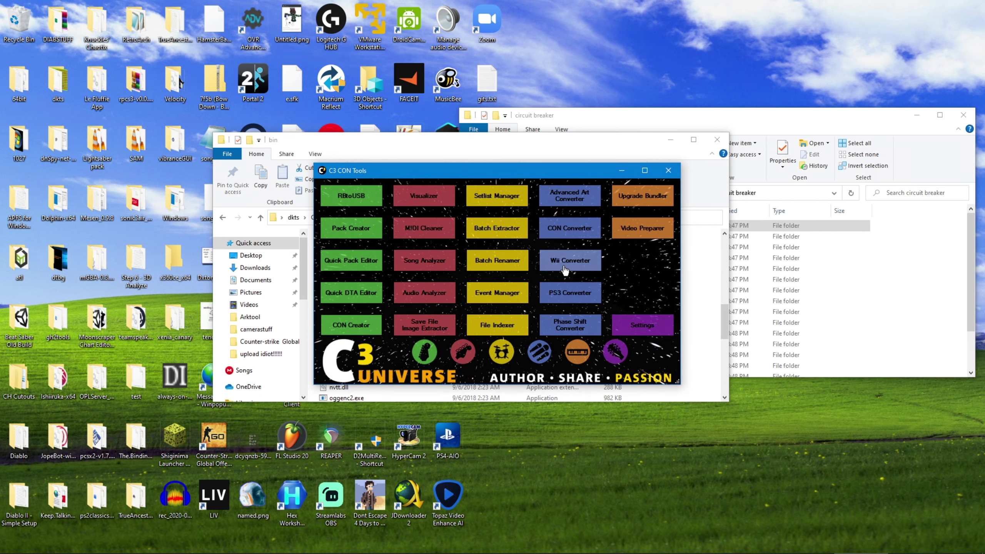
click(565, 295)
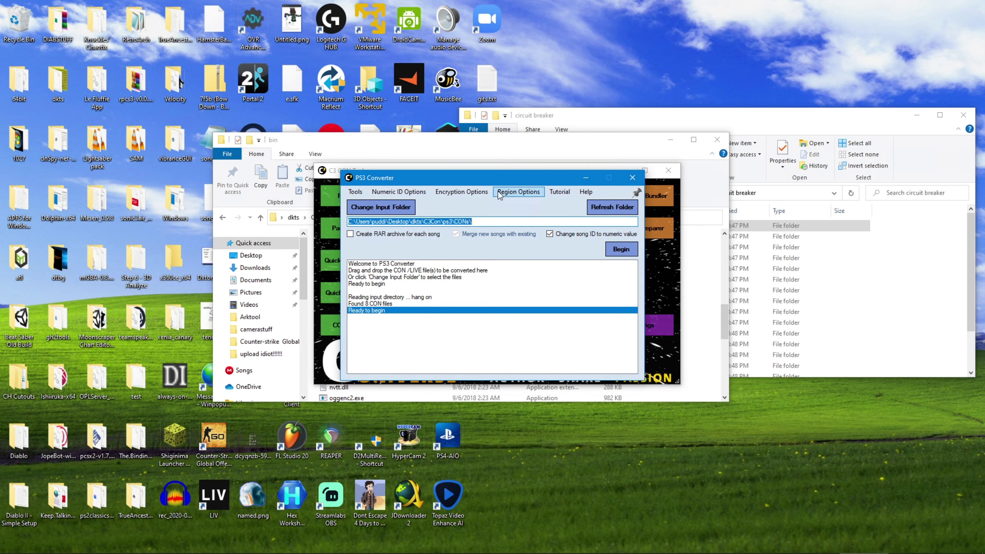
drag(396, 173, 398, 112)
click(405, 239)
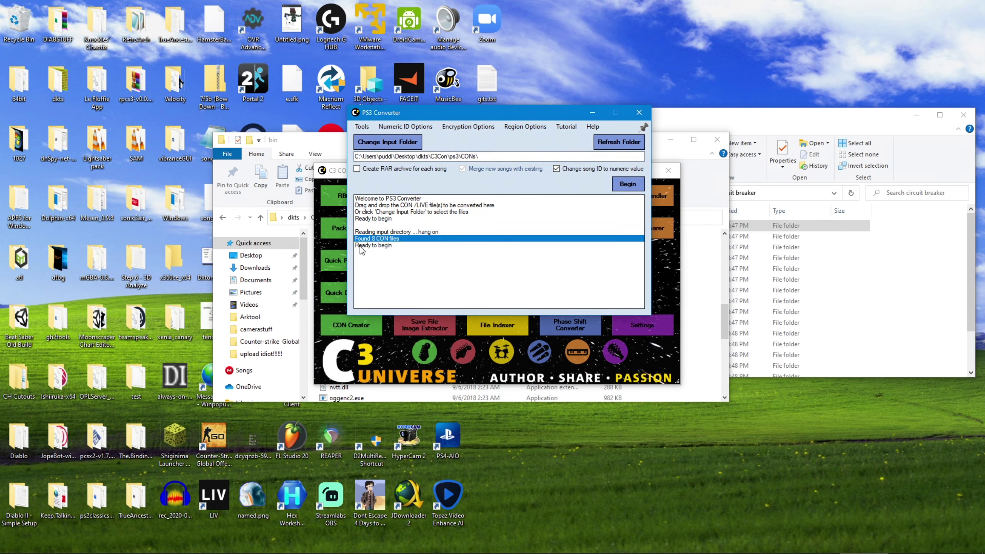
drag(392, 112, 579, 110)
Check the contents of the CONs folder inside C3Con's ps3 folder.
click(410, 141)
click(320, 218)
double_click(358, 269)
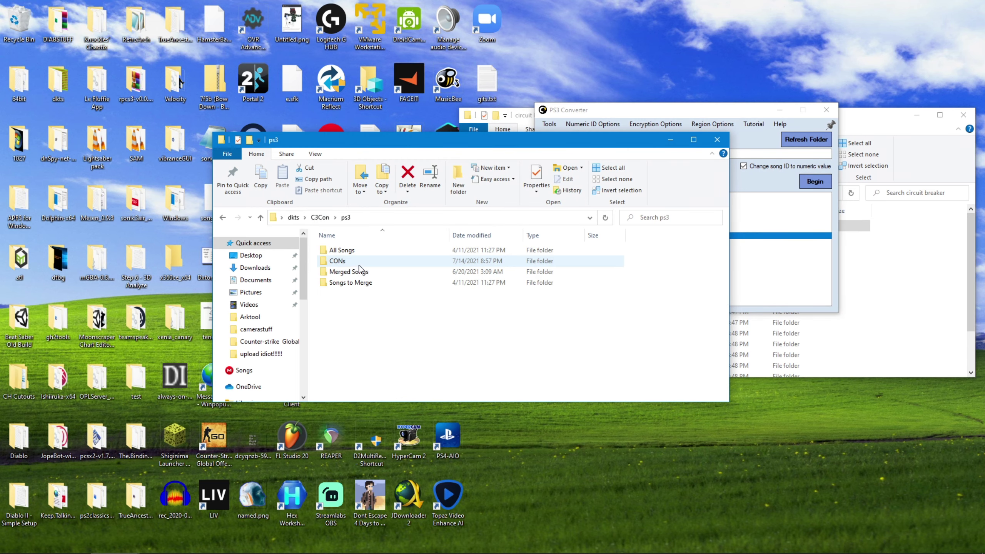
double_click(352, 261)
click(345, 217)
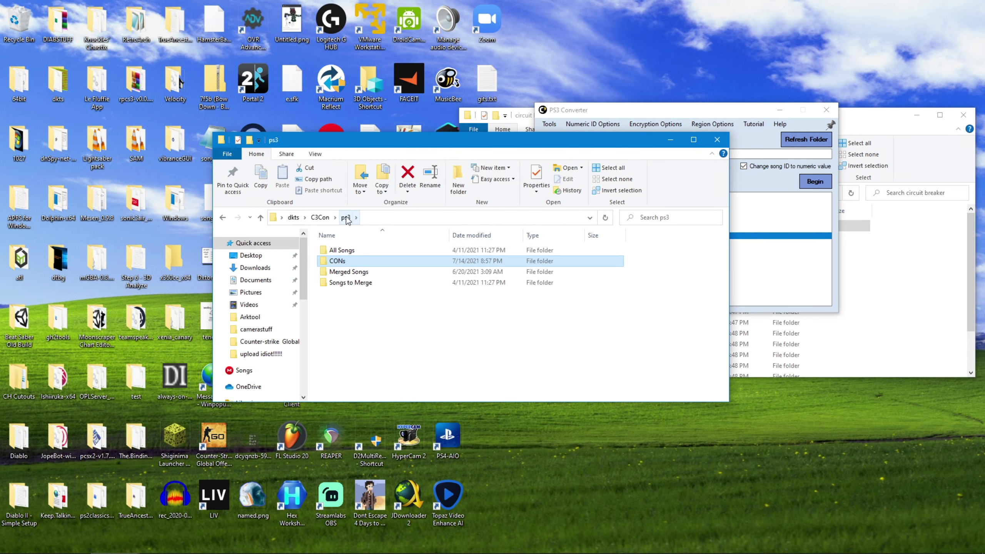
double_click(360, 261)
click(349, 218)
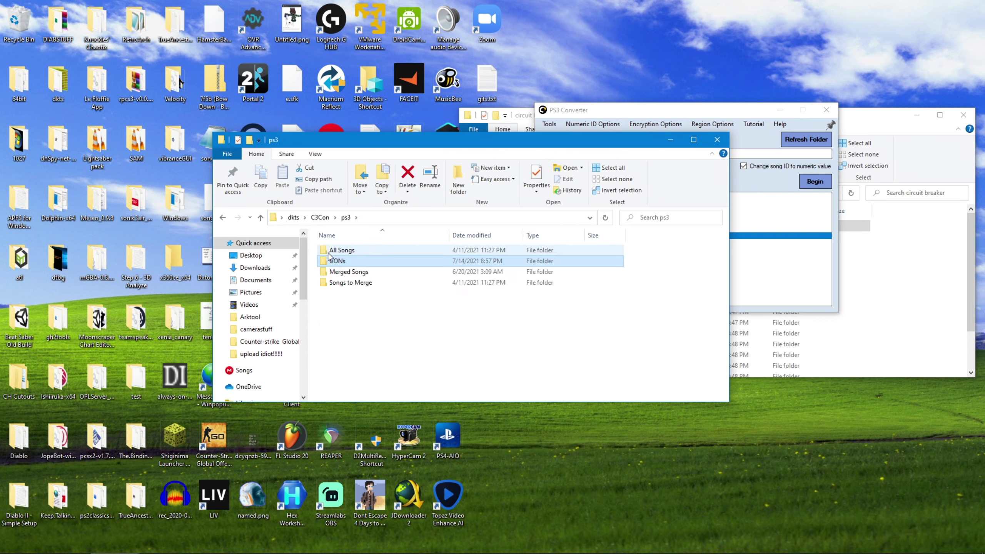
Create an empty file named songs.dta in the Merged Songs folder, accepting the extension change.
double_click(363, 273)
right_click(364, 274)
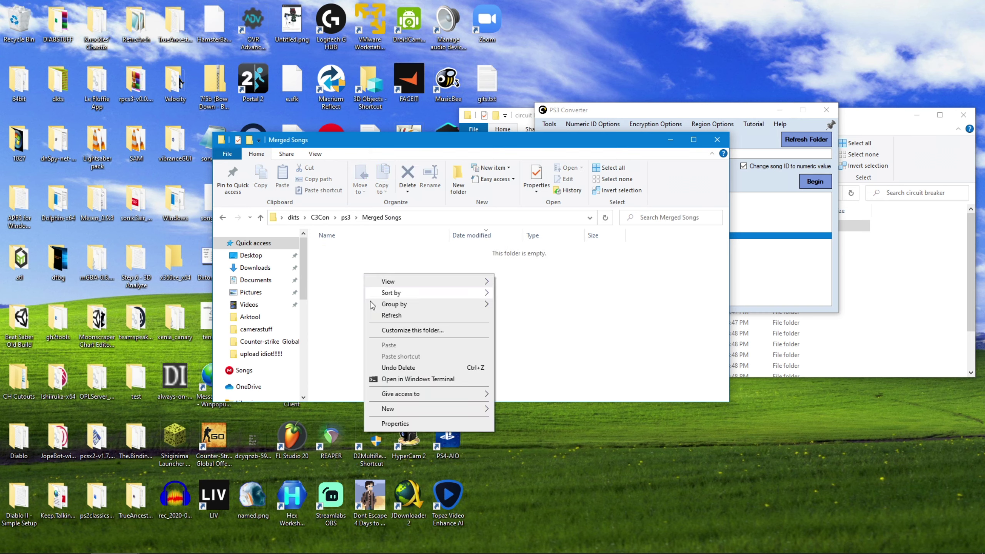
mouse_move(403, 411)
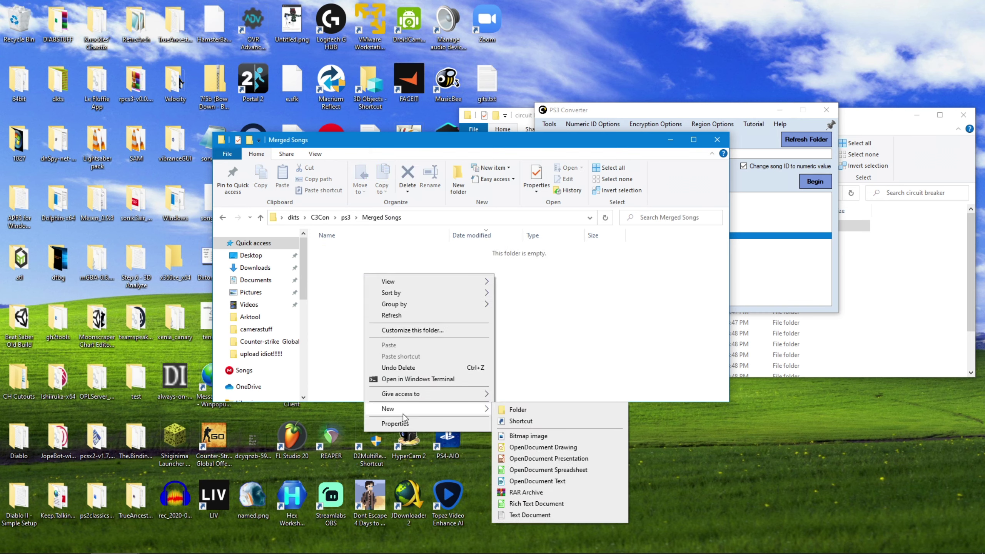
click(510, 510)
text(song)
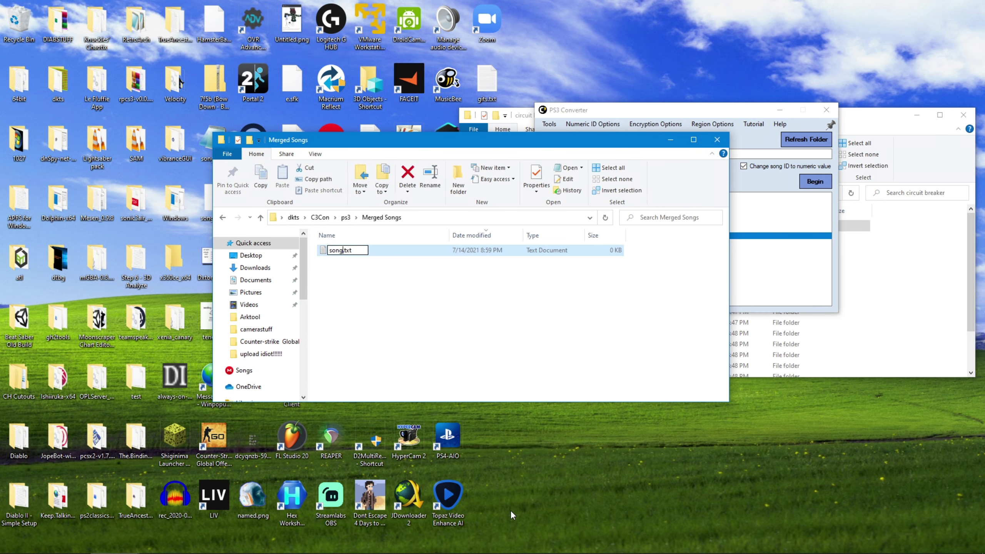
key(BackSpace)
key(BackSpace)
key(BackSpace)
text(dta)
key(Return)
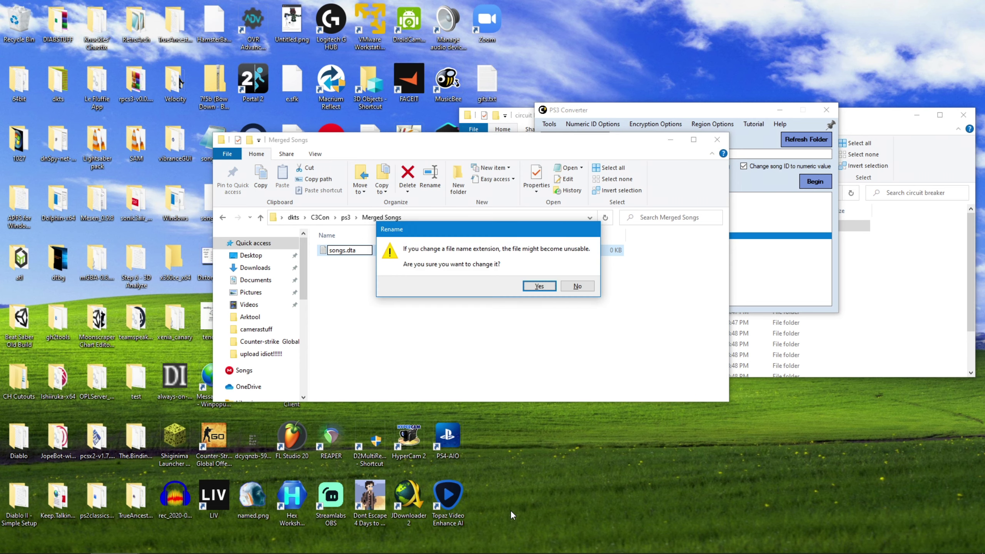
click(538, 287)
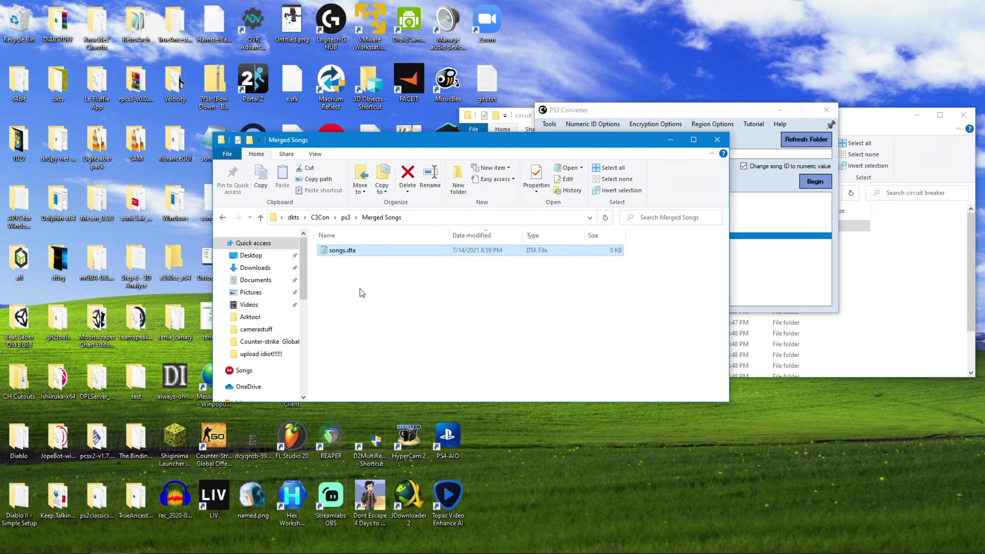
Return to the ps3 folder and refresh the PS3 Converter's CONs input folder.
click(345, 217)
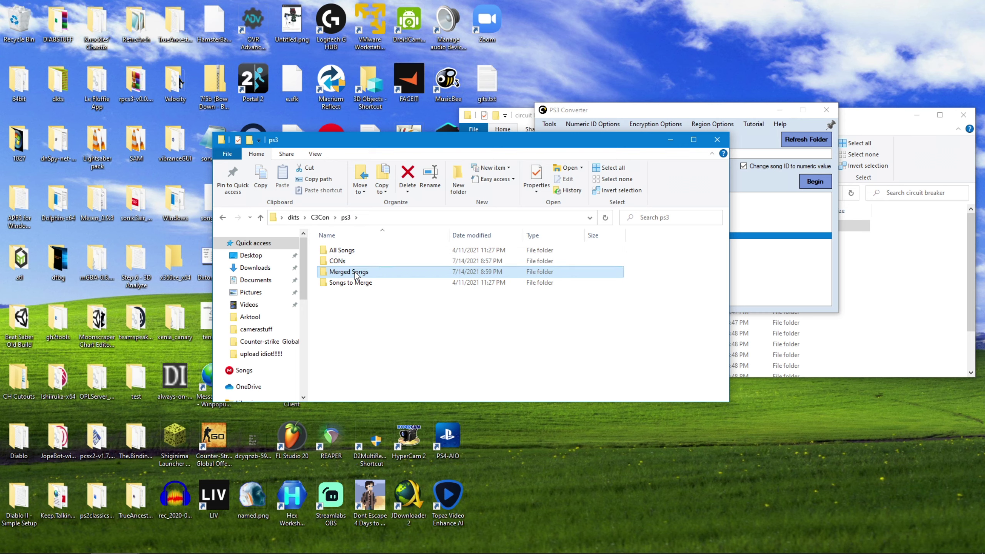
click(800, 273)
click(806, 139)
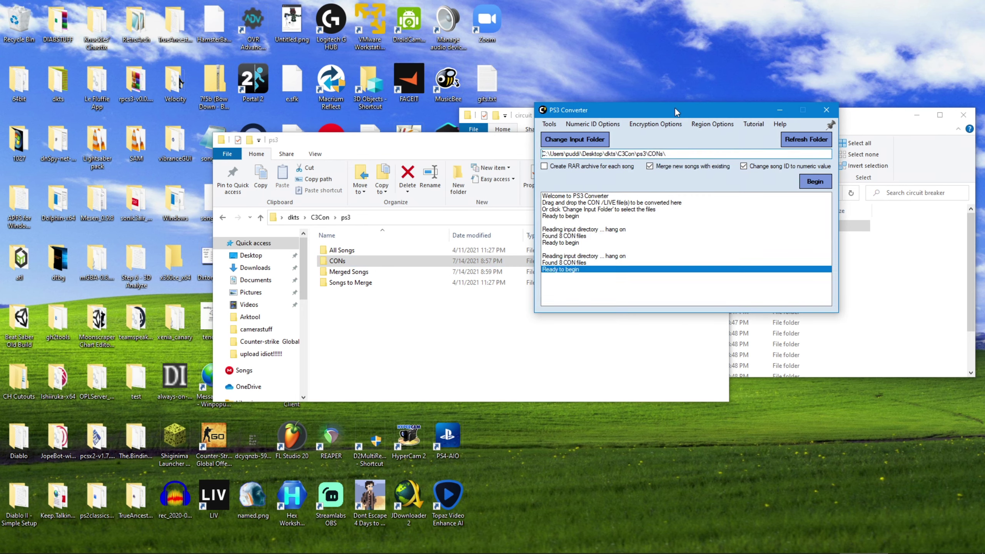
drag(680, 112, 461, 107)
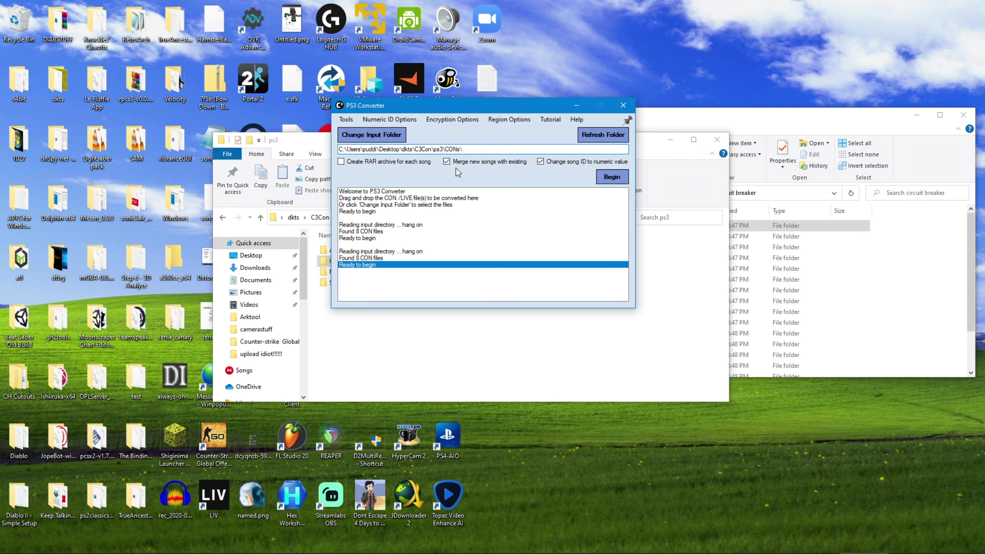
drag(462, 114, 586, 115)
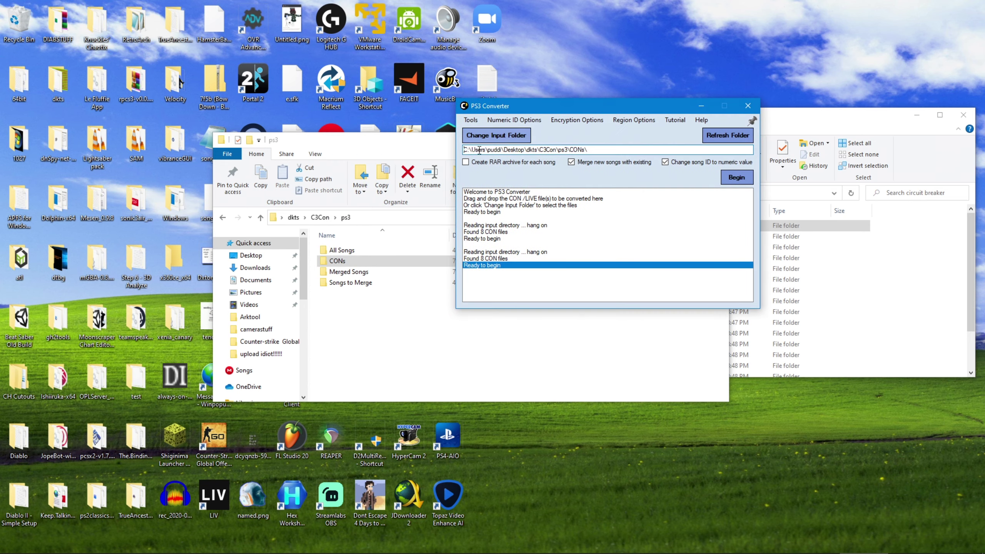
Check the Merged Songs folder, run the PS3 conversion of the CON files with song merging enabled, and close the converter.
click(374, 271)
double_click(341, 269)
click(345, 218)
drag(515, 102, 402, 82)
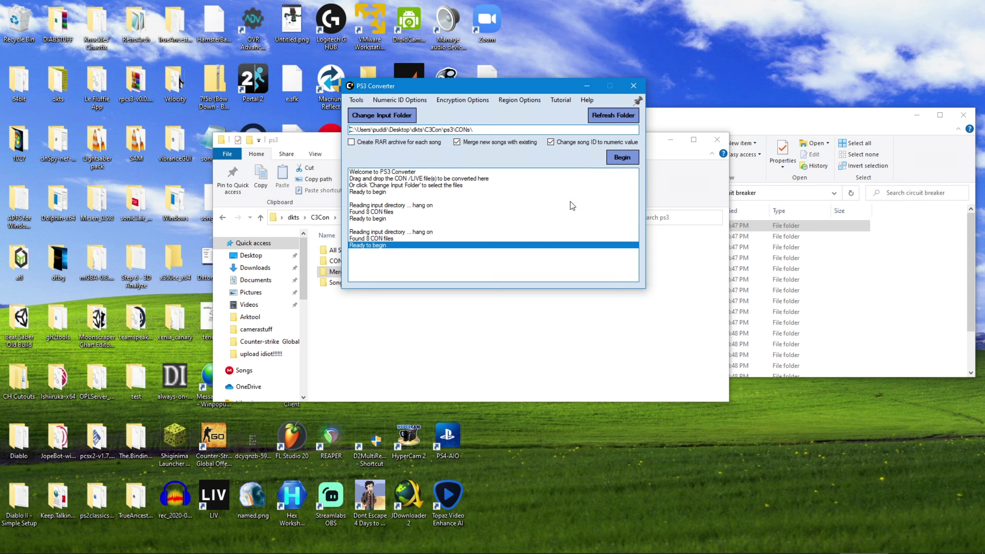
click(623, 158)
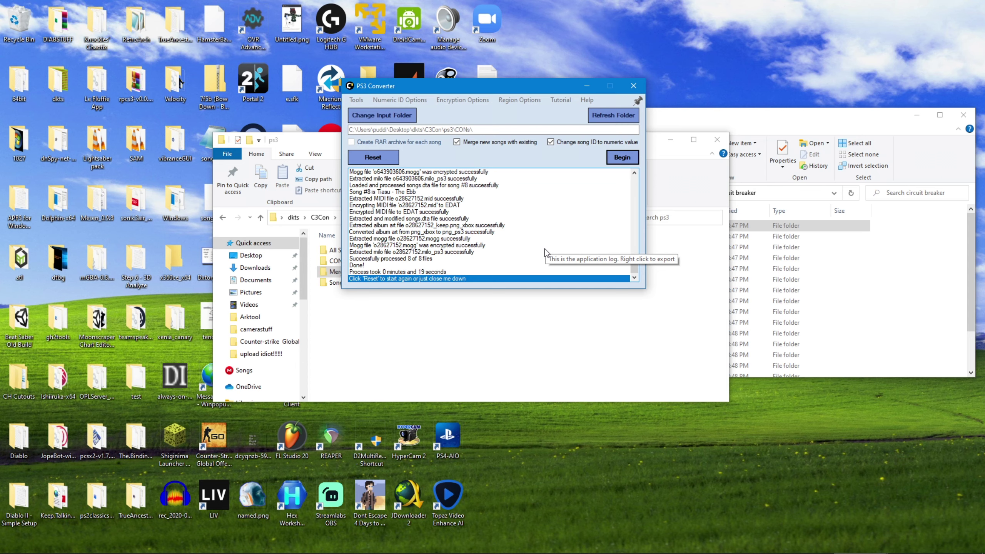
click(635, 84)
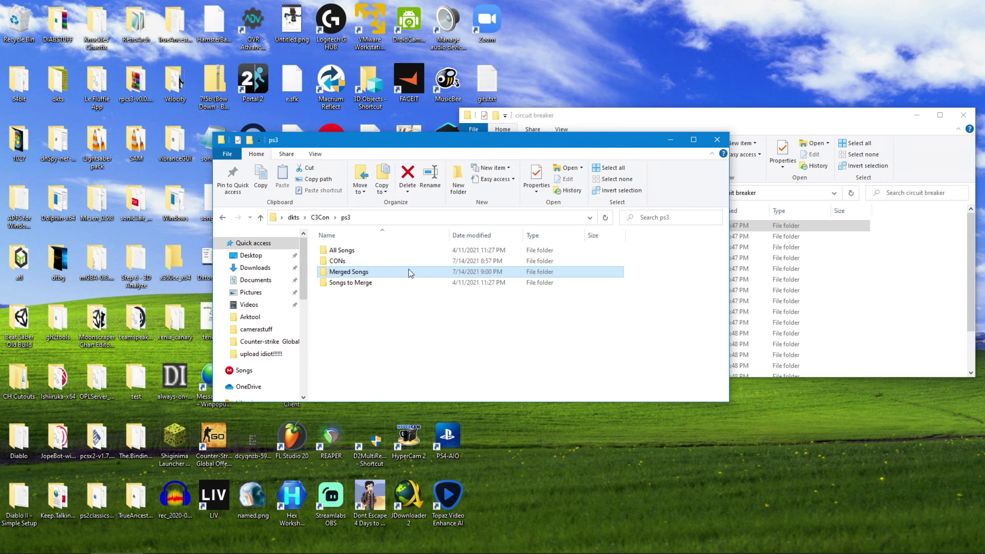
Move all converted song folders except songs.dta from Merged Songs into the edat folder of TrueAncestor_EDAT_Rebuilder_v1.65.
double_click(401, 279)
drag(395, 369, 455, 246)
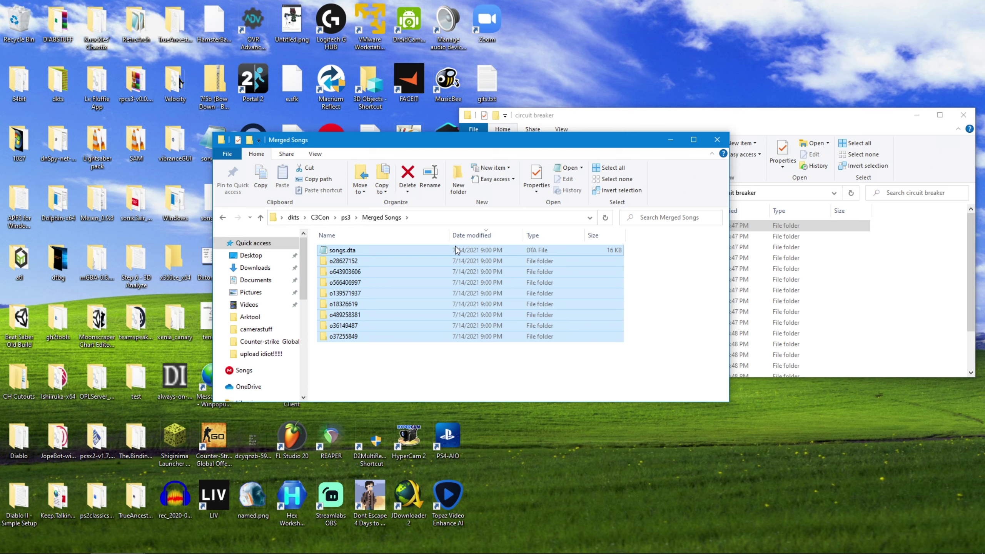
drag(355, 374, 347, 259)
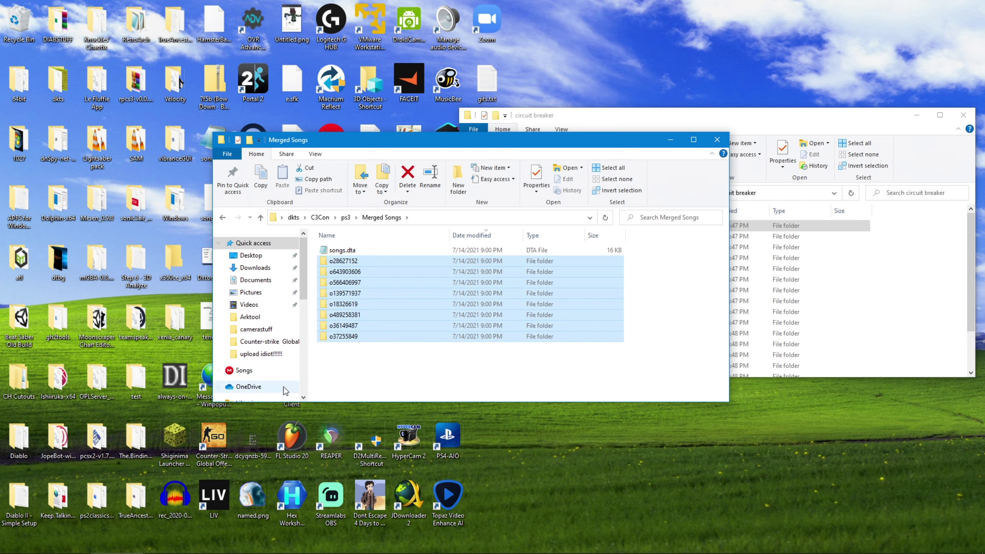
double_click(144, 488)
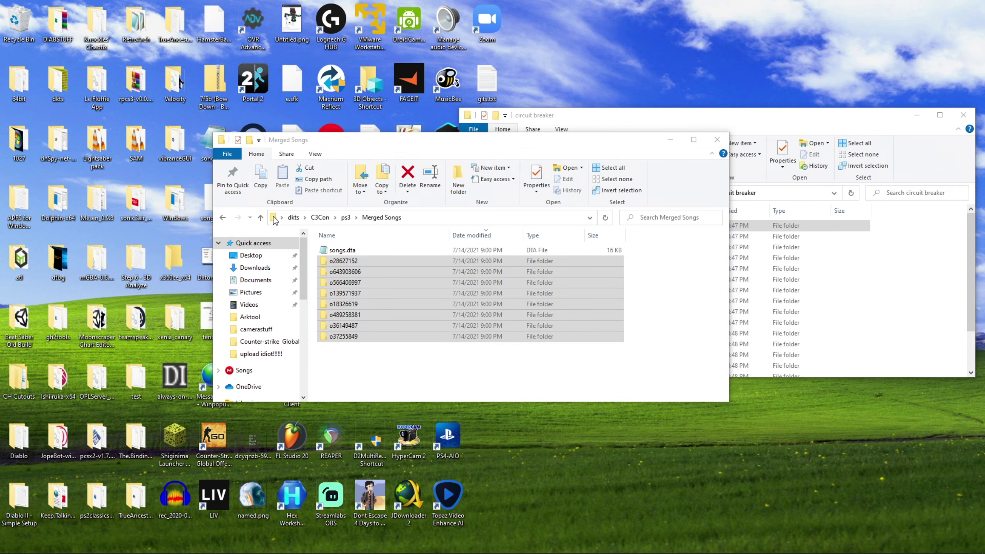
drag(371, 159, 171, 116)
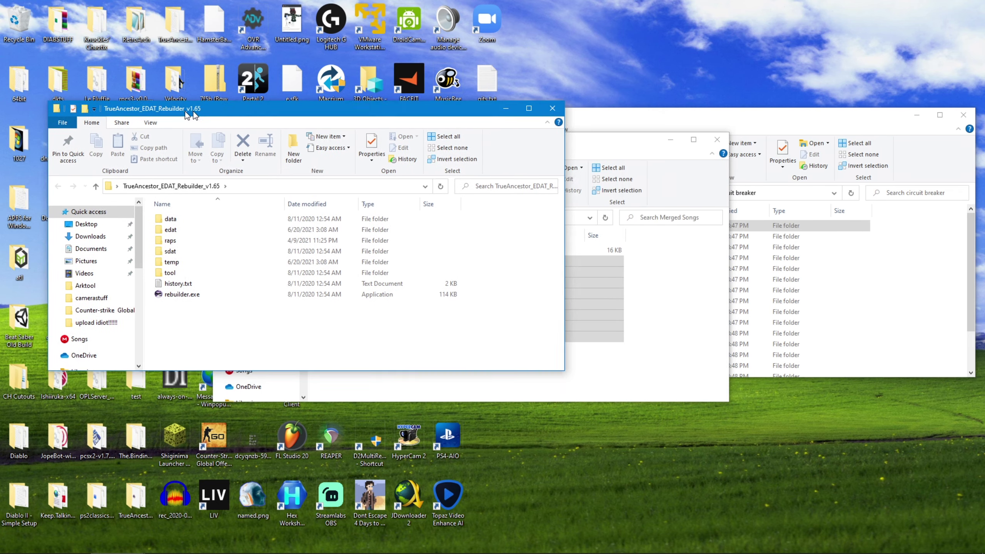
double_click(165, 233)
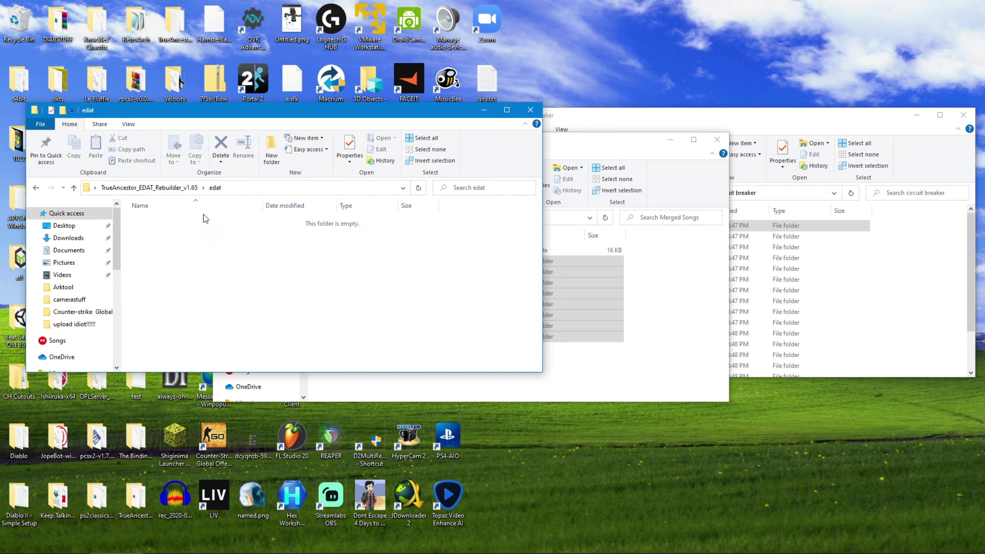
drag(576, 314, 218, 277)
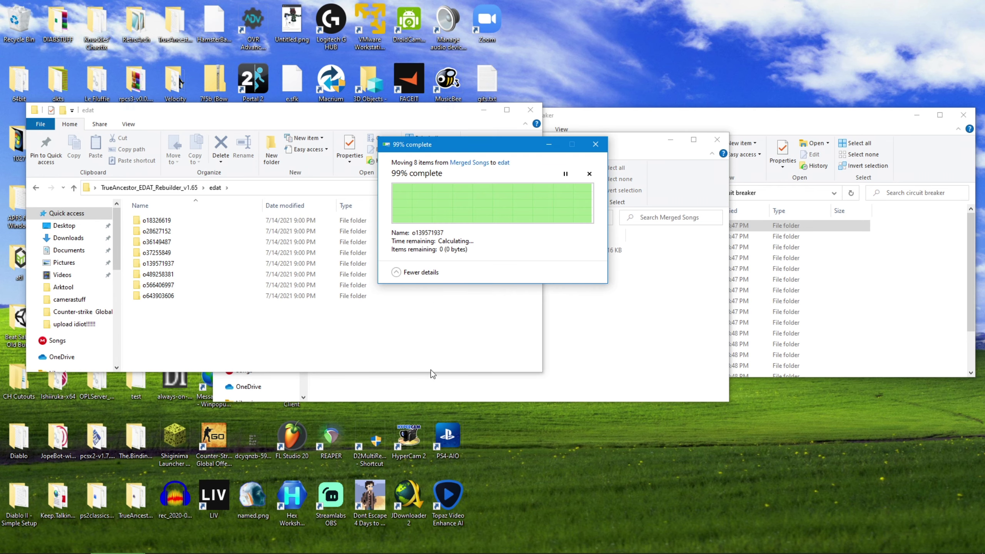
Compare the RAP files in the EDAT Rebuilder's raps folder with those in C3Con's bin\raps folder.
click(190, 187)
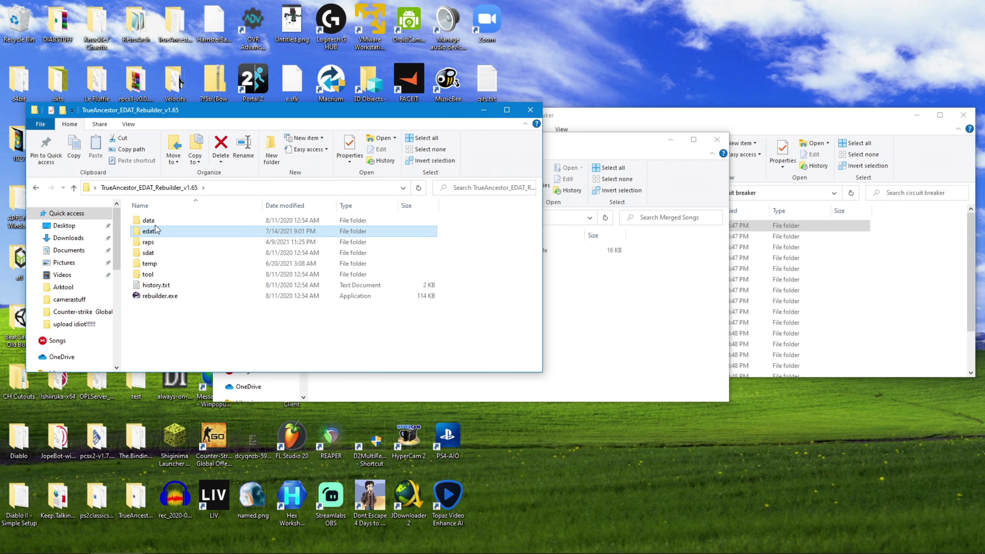
double_click(162, 241)
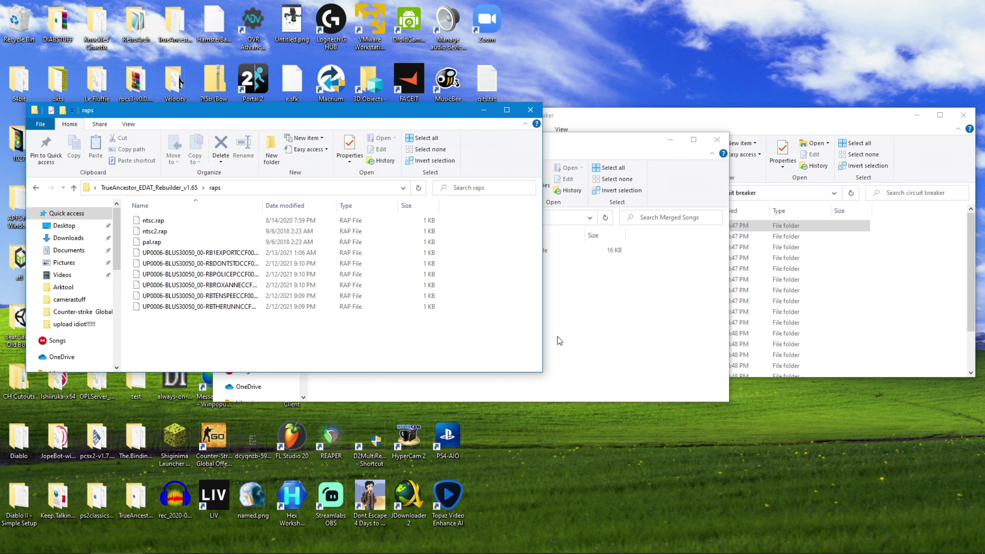
click(568, 327)
click(319, 217)
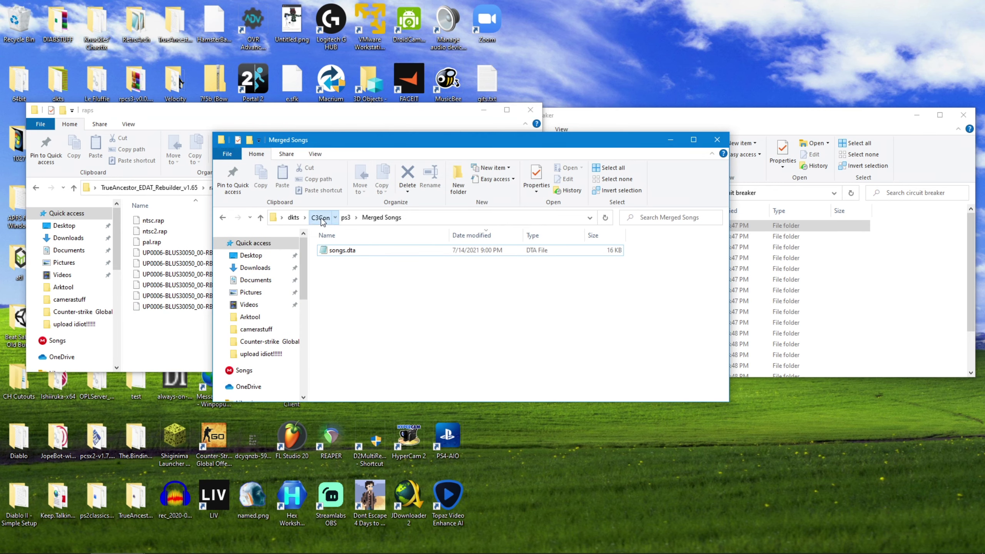
double_click(341, 250)
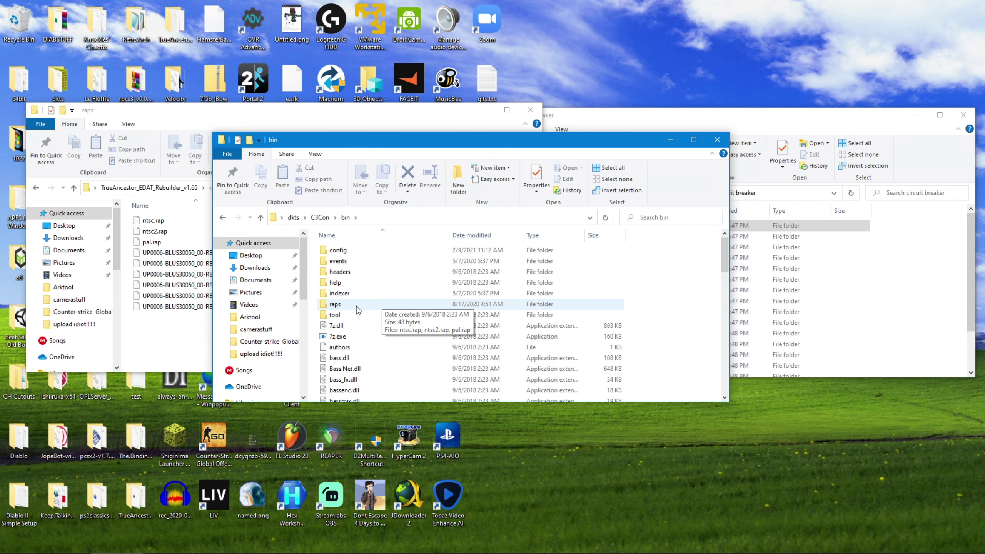
double_click(356, 306)
drag(356, 292, 361, 275)
drag(353, 336, 368, 295)
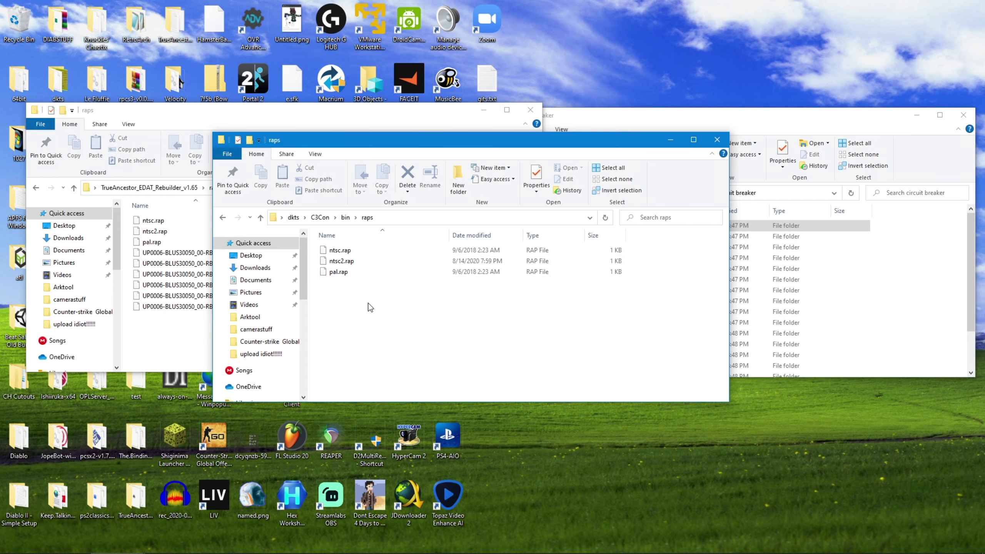
Open dev_klics.txt from the EDAT Rebuilder's tool folder in Notepad.
click(181, 142)
click(187, 186)
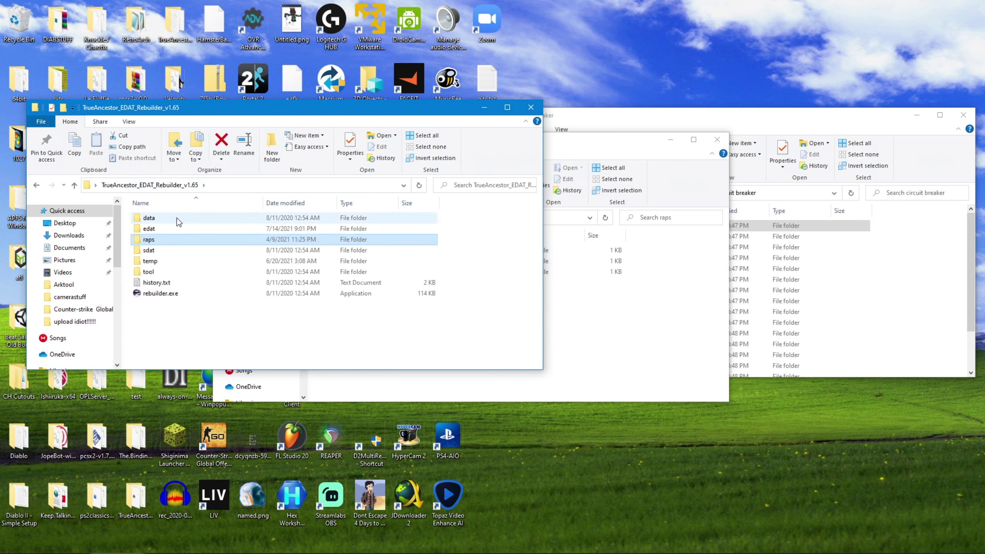
double_click(177, 218)
click(155, 185)
double_click(180, 272)
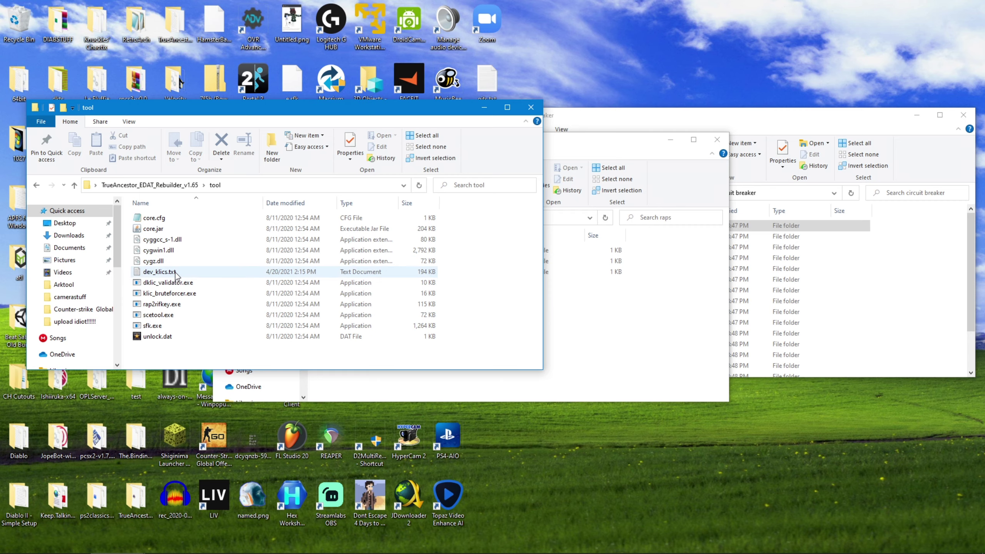
double_click(175, 275)
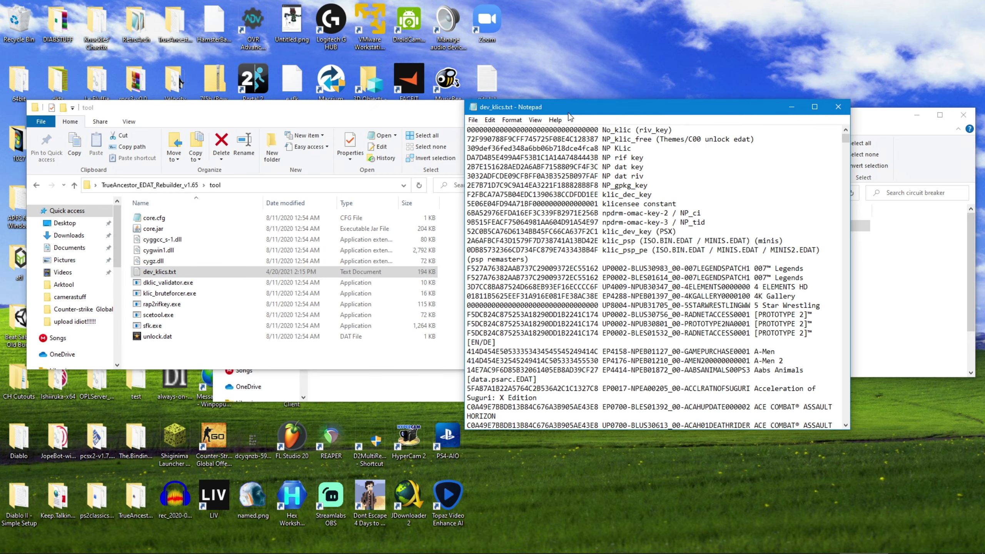
Move the dev_klics.txt window off the folder windows and go up from the raps folder to C3Con's bin folder.
drag(572, 107, 165, 107)
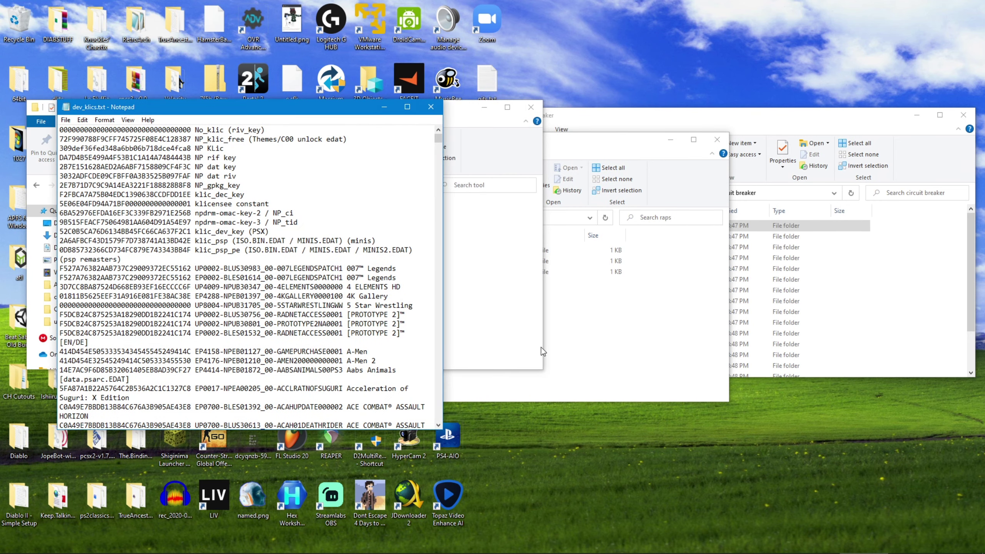
click(625, 309)
click(343, 216)
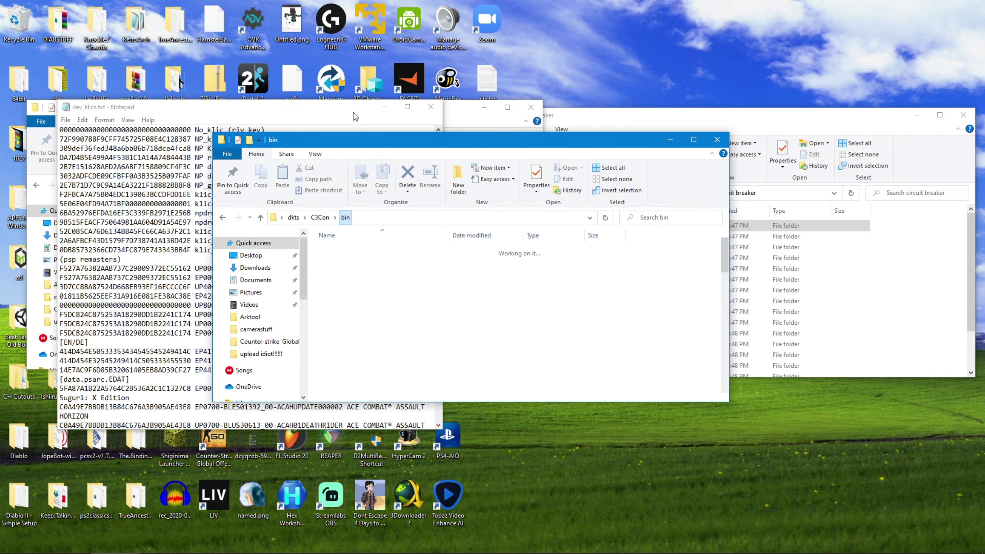
click(351, 115)
drag(440, 140, 420, 424)
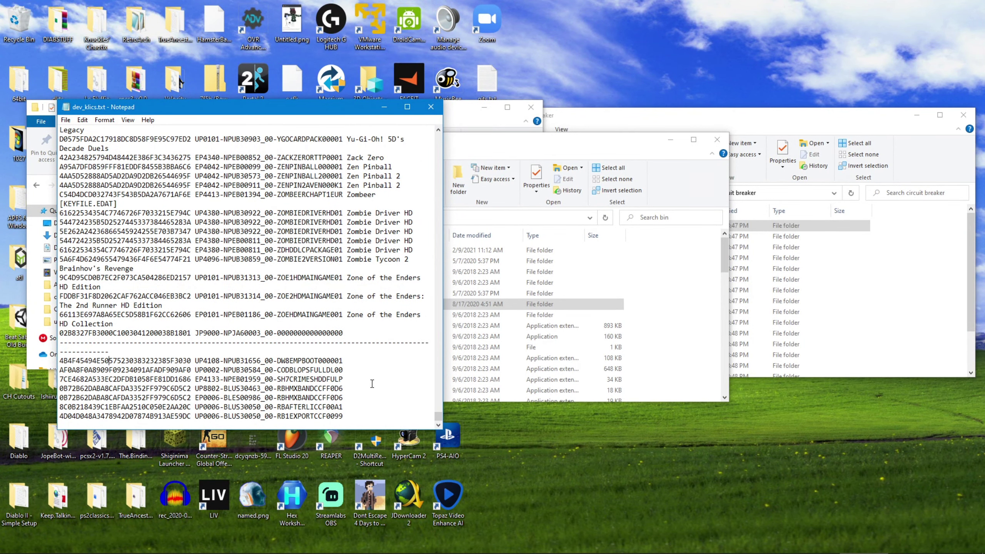
drag(361, 411, 24, 359)
click(345, 422)
drag(341, 398, 15, 388)
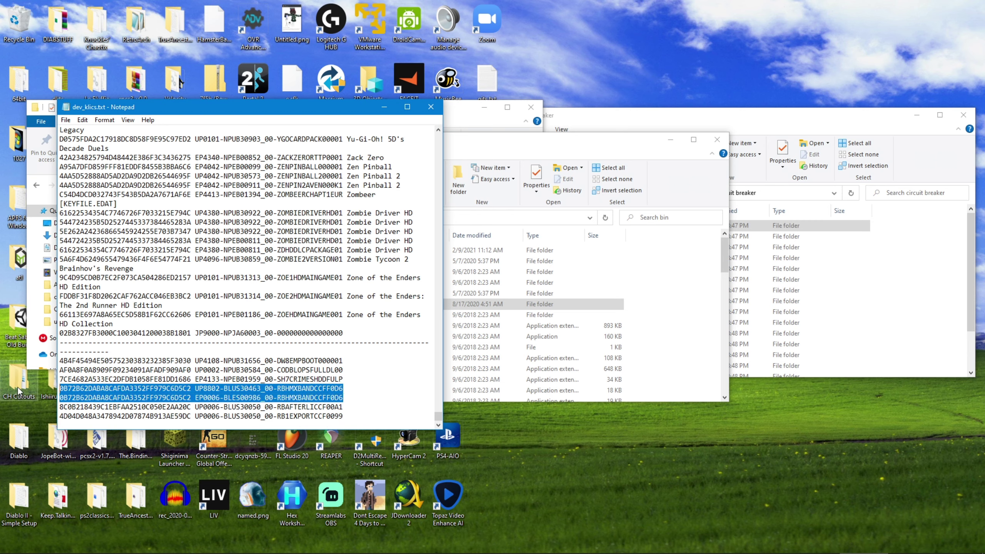
key(BackSpace)
key(BackSpace)
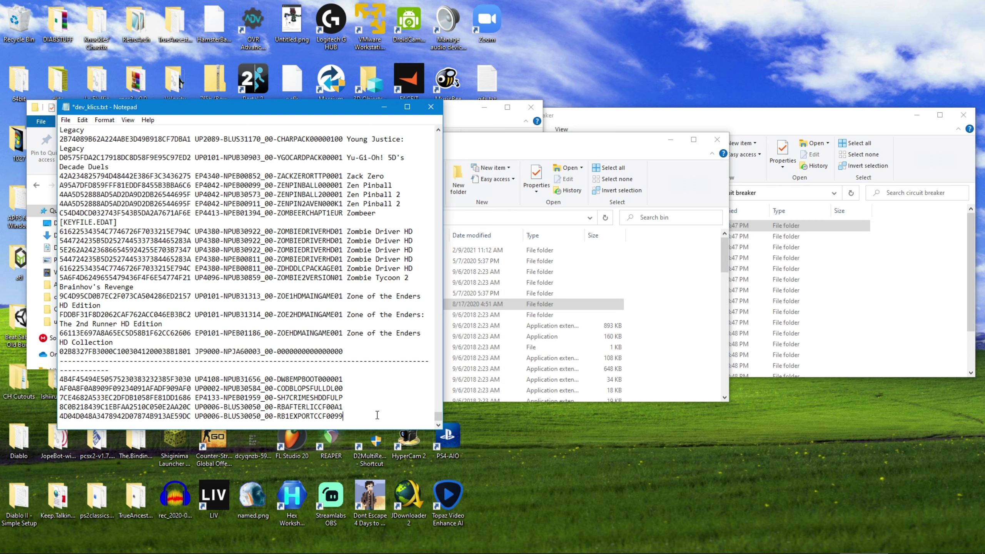
Open klic.txt from C3Con's bin folder alongside dev_klics.txt.
scroll(377, 415, down, 1)
click(667, 333)
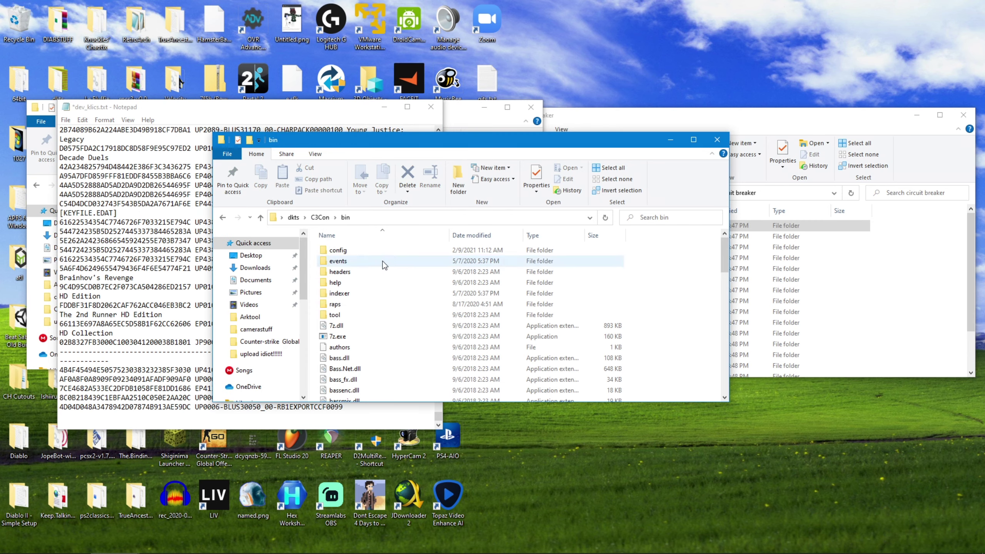
scroll(378, 281, down, 3)
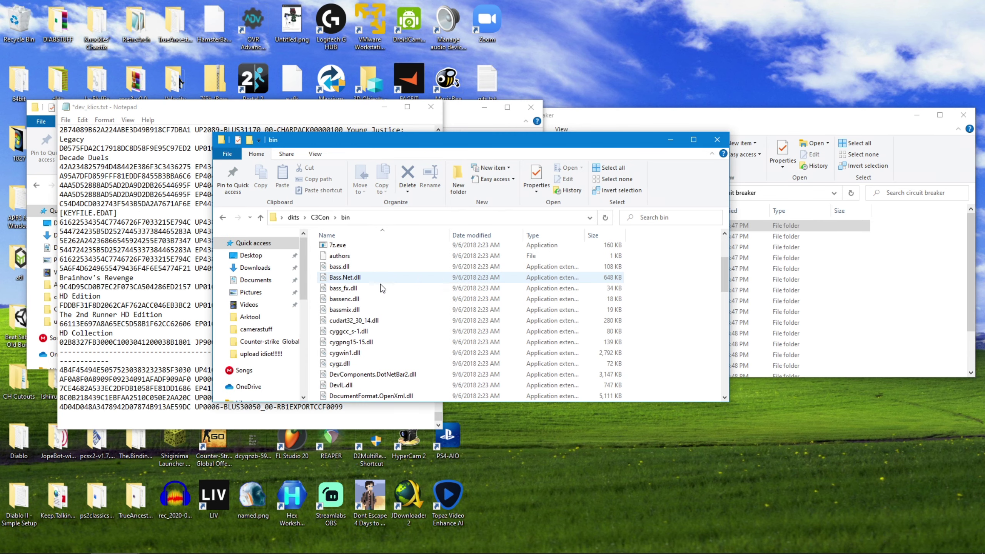
click(387, 309)
scroll(388, 310, down, 6)
click(361, 247)
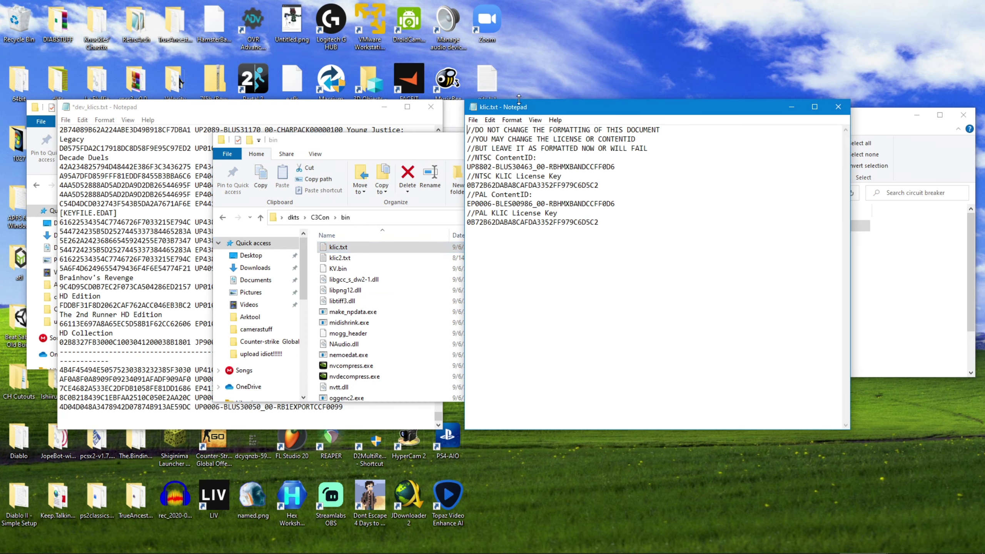
click(298, 119)
click(570, 117)
Append a line to dev_klics.txt with the NTSC KLIC license key followed by the NTSC ContentID copied from klic.txt.
drag(591, 185, 432, 188)
key(ctrl+c)
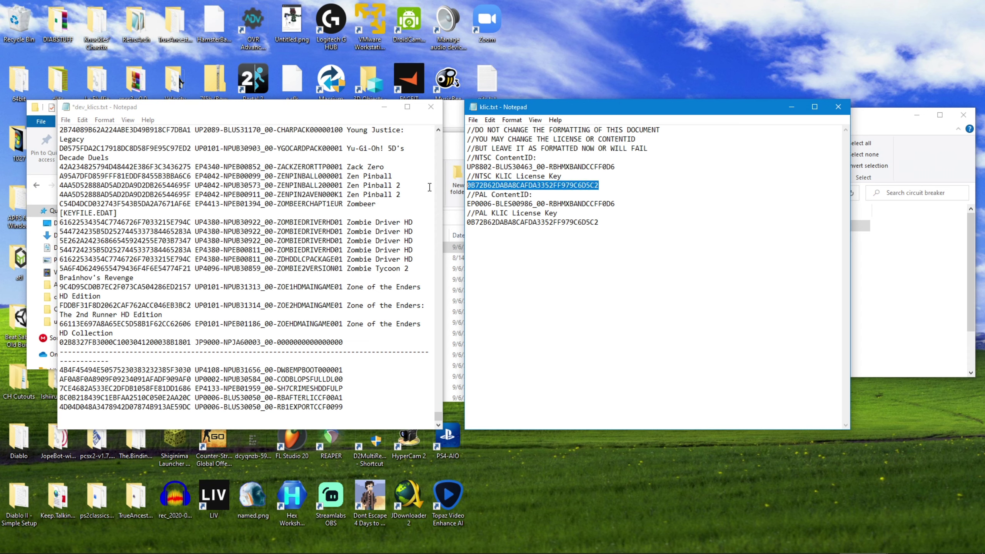
click(212, 421)
key(ctrl+v)
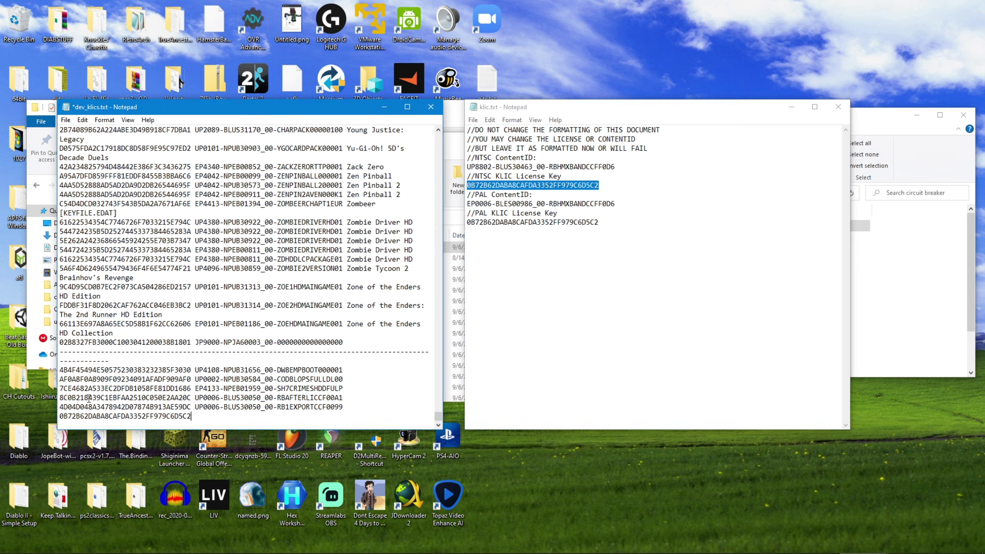
click(611, 160)
drag(614, 167, 465, 167)
key(ctrl+c)
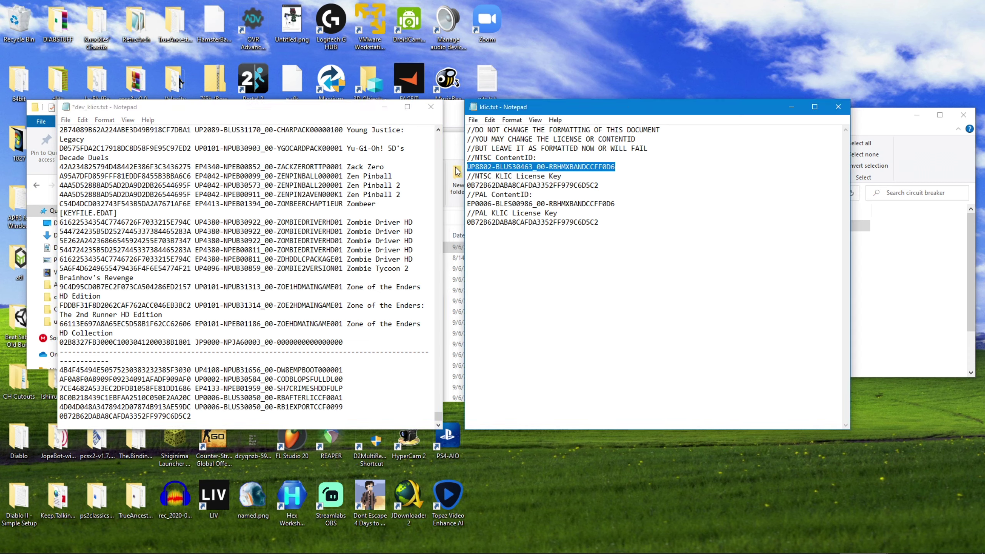
click(222, 418)
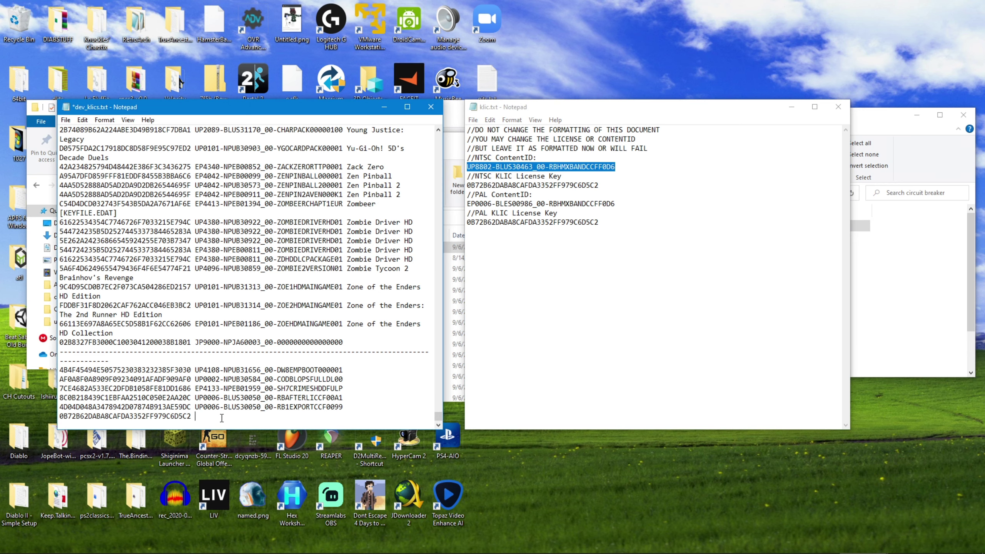
key(ctrl+v)
key(Return)
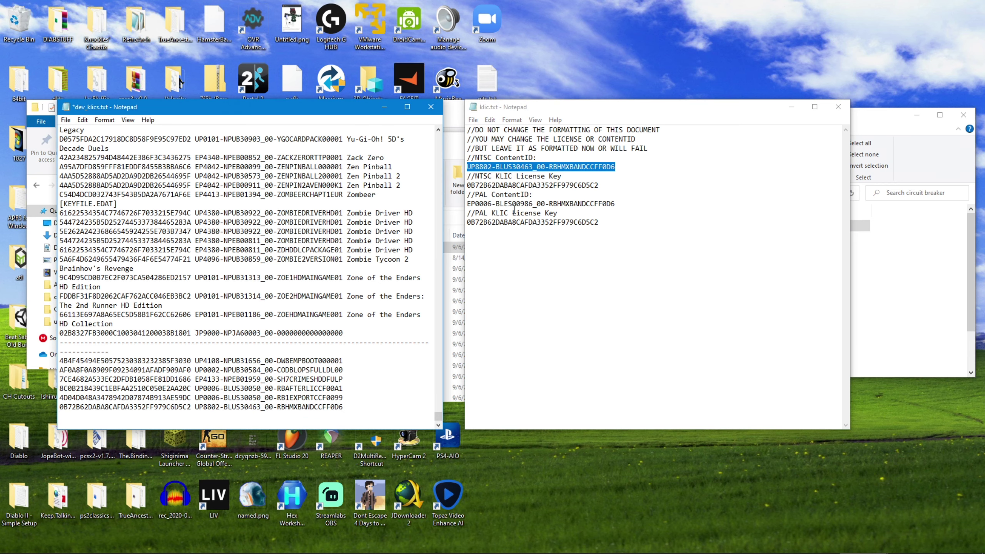
Append a final line to dev_klics.txt with the PAL KLIC license key followed by the PAL ContentID from klic.txt.
drag(609, 232, 463, 224)
key(ctrl+c)
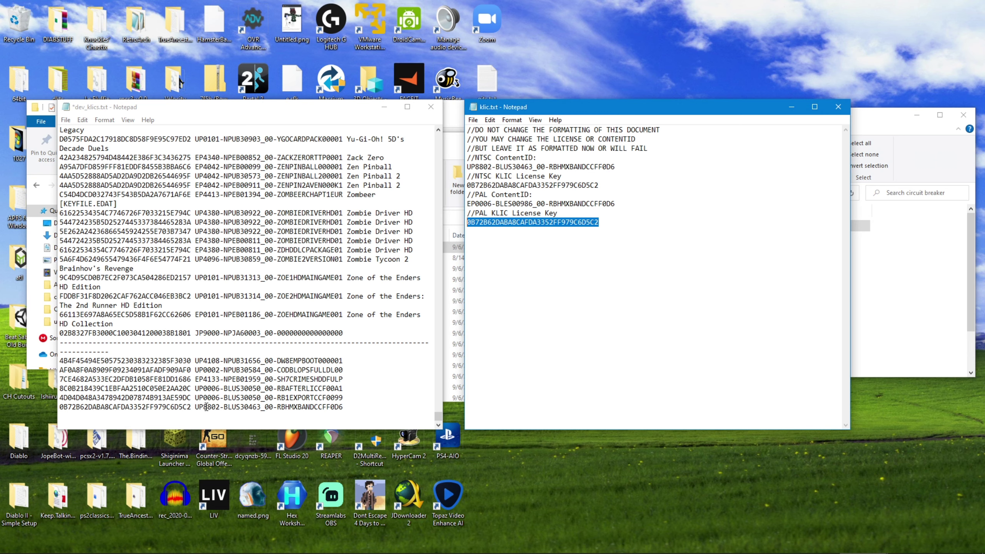
click(139, 420)
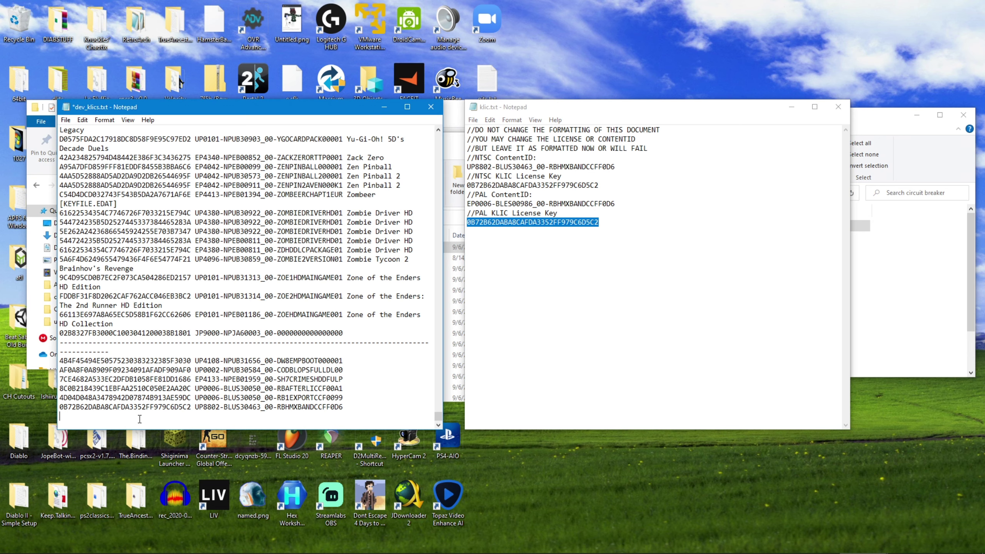
key(ctrl+v)
drag(617, 203, 463, 204)
key(ctrl+c)
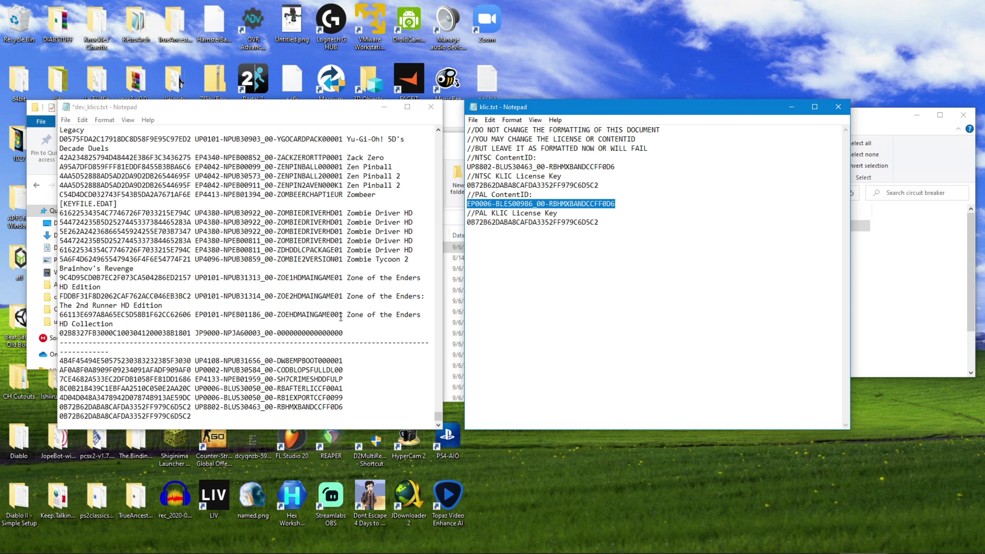
click(190, 411)
key(ctrl+v)
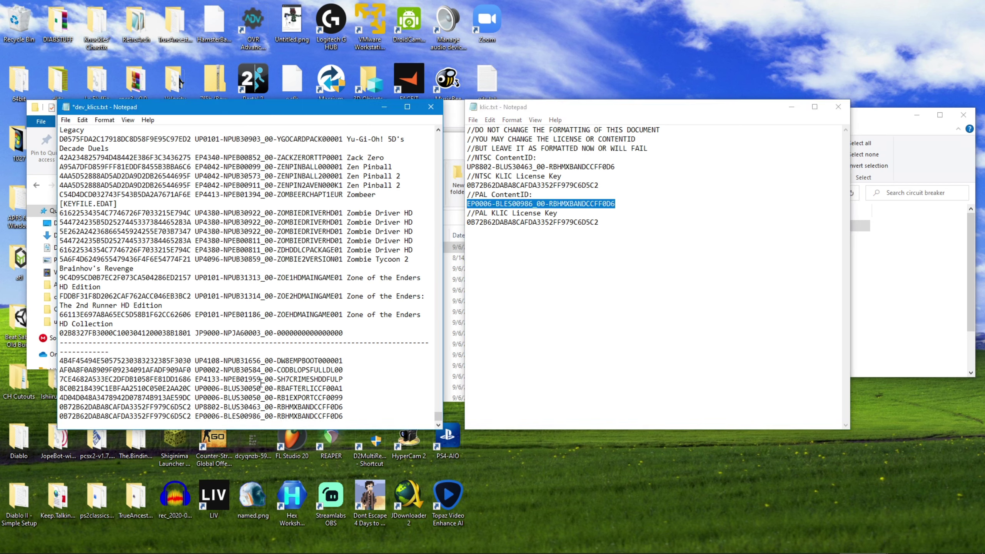
Save dev_klics.txt and close both it and klic.txt.
click(347, 420)
click(65, 120)
click(82, 119)
mouse_move(65, 121)
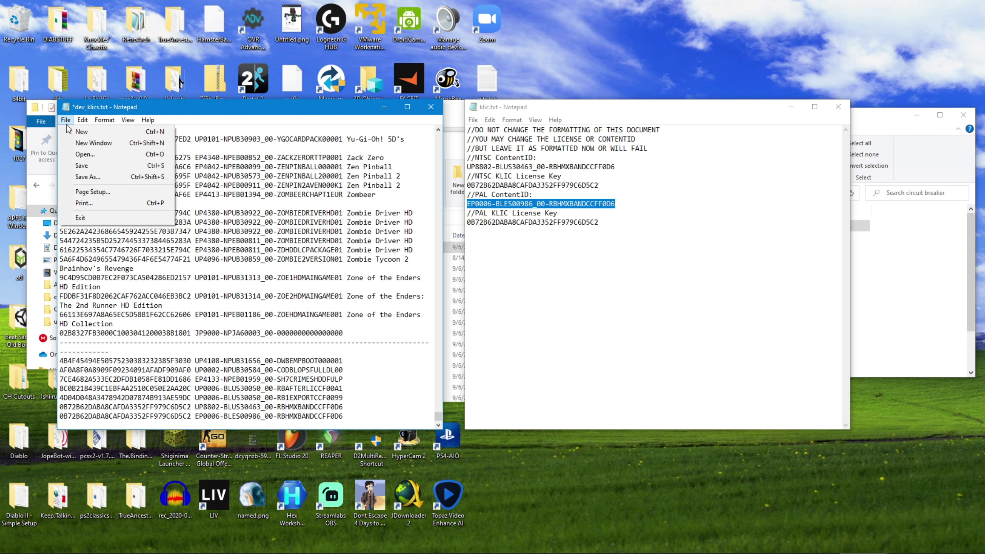
click(90, 165)
click(431, 106)
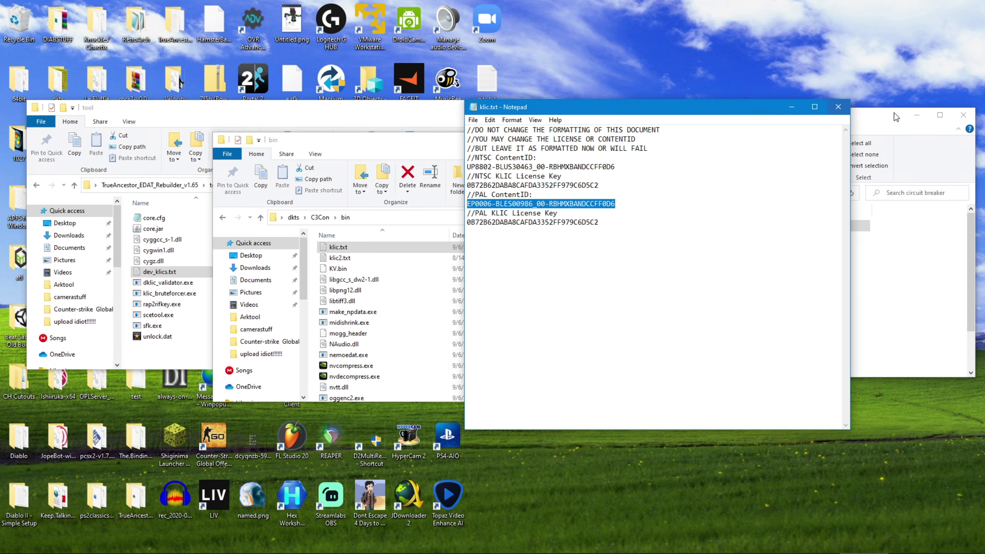
click(838, 106)
Run rebuilder.exe from the TrueAncestor_EDAT_Rebuilder_v1.65 folder, decrypt all listed EDAT files, and return to its main menu.
click(165, 201)
key(BackSpace)
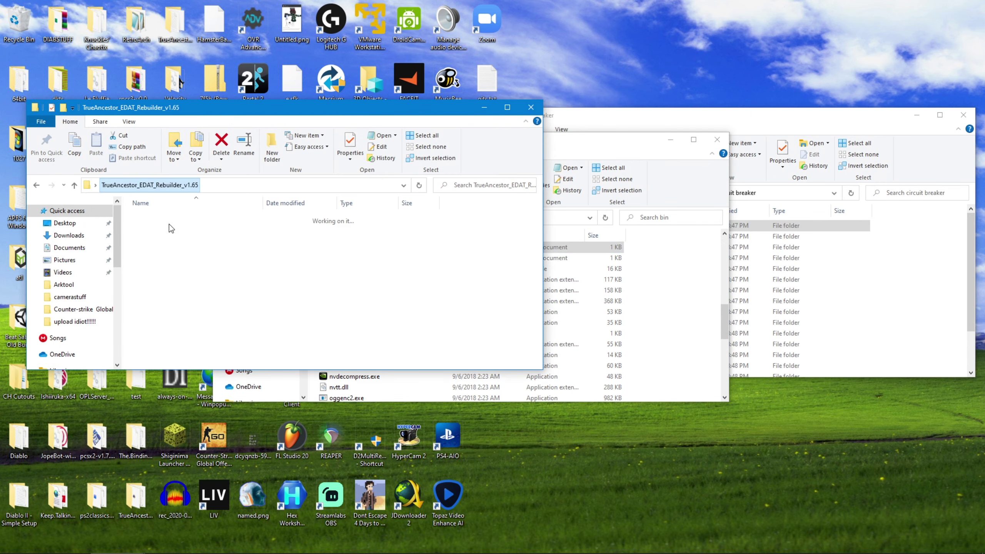
double_click(183, 294)
text(1)
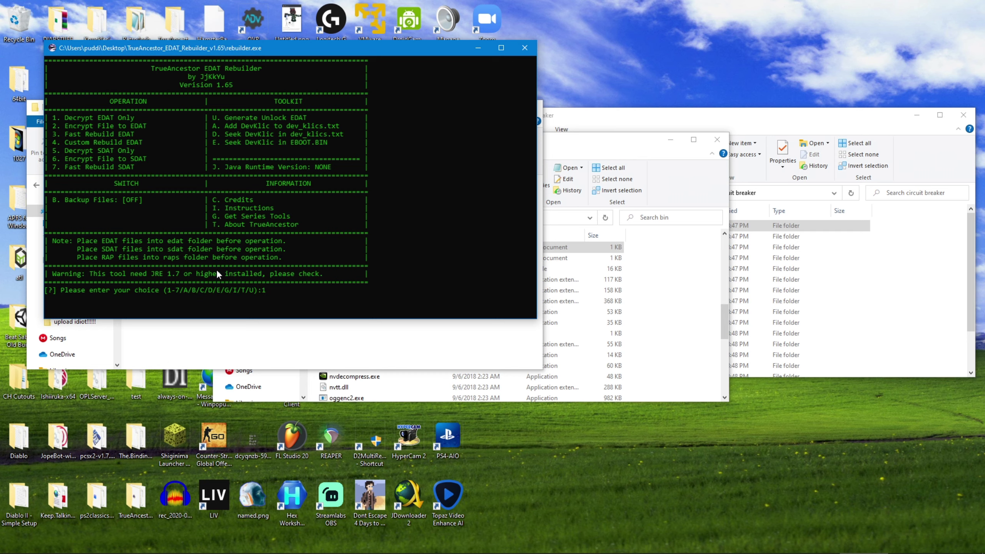
key(Return)
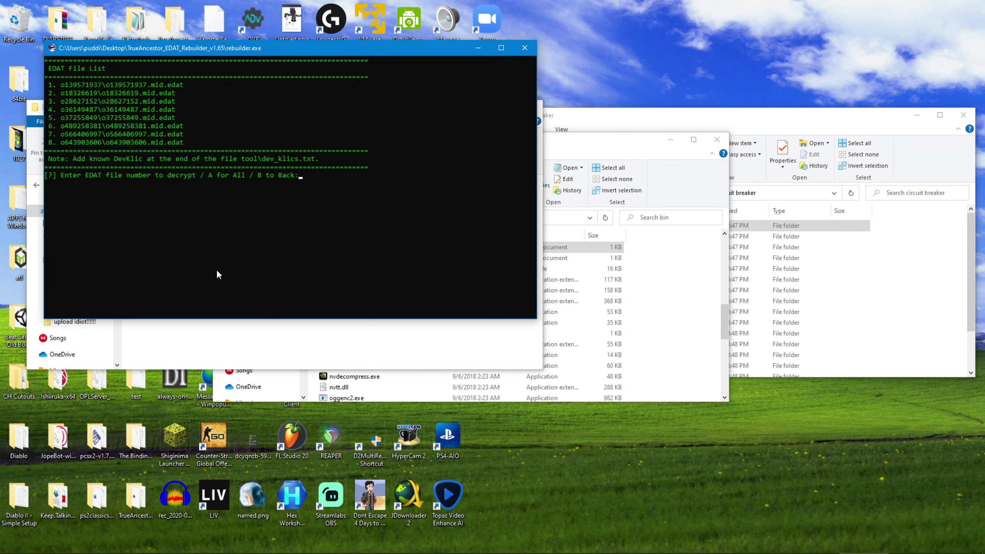
text(a)
key(Return)
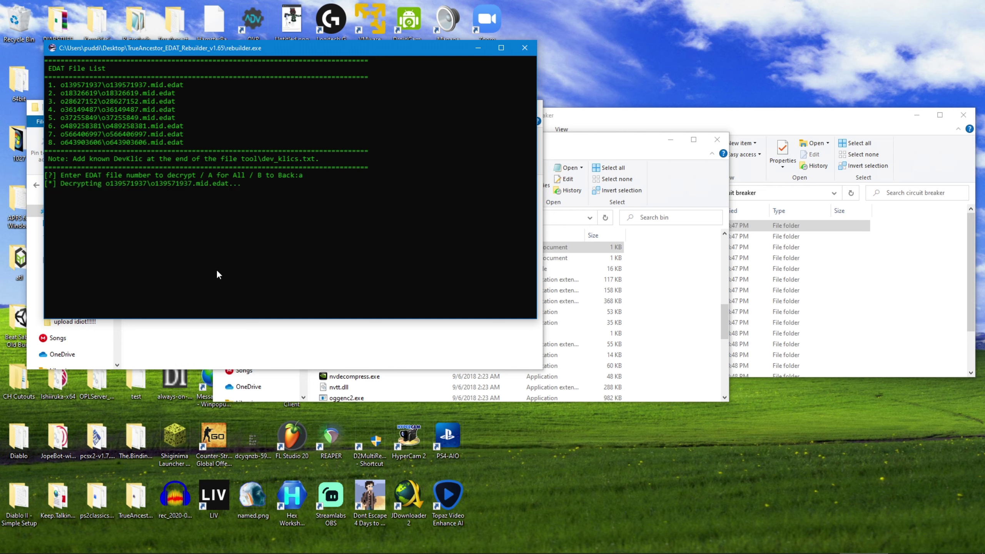
text(b)
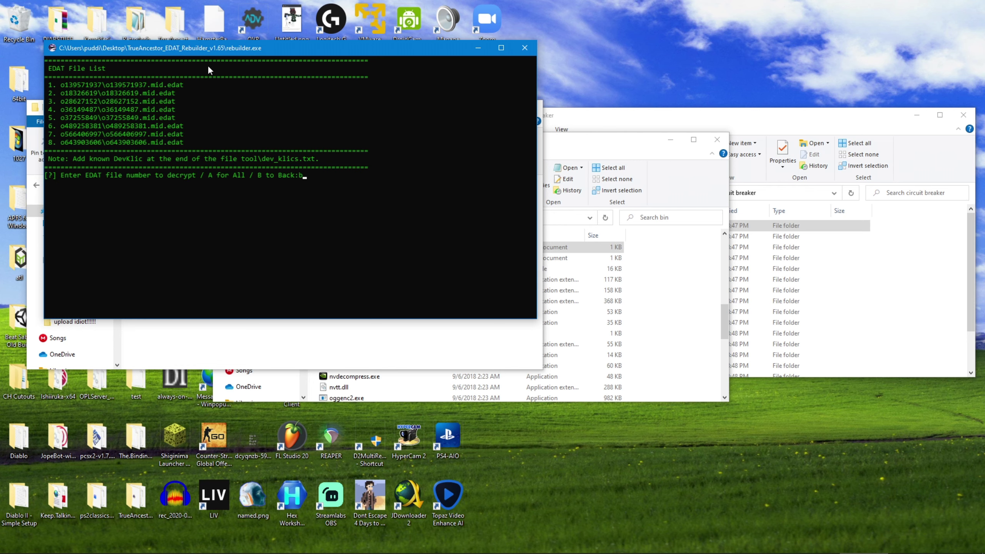
key(Return)
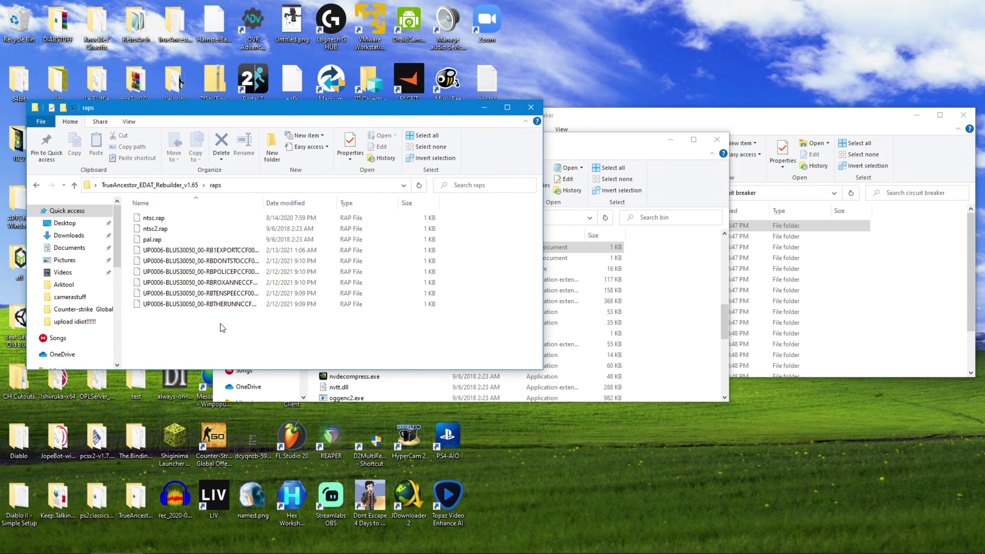
Open the EDAT Rebuilder's edat folder and run rb2fixer.py from the Downloads folder.
double_click(170, 230)
drag(212, 318, 277, 343)
click(801, 144)
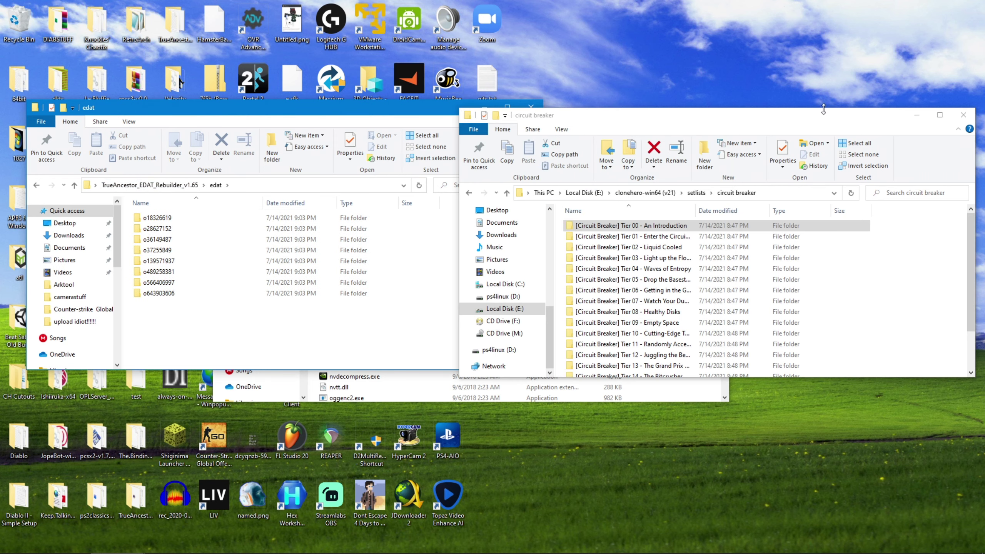
click(500, 235)
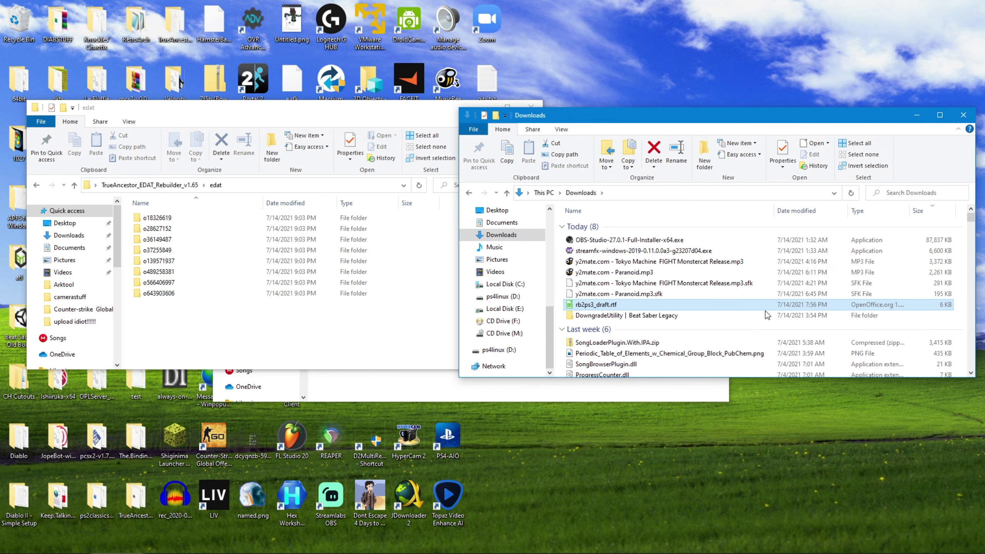
scroll(766, 314, down, 10)
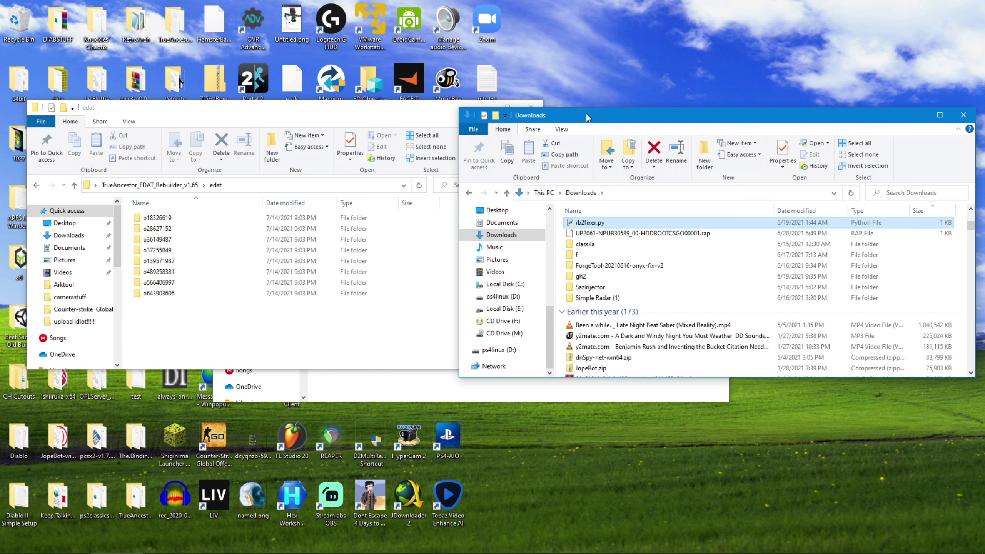
drag(586, 108, 577, 48)
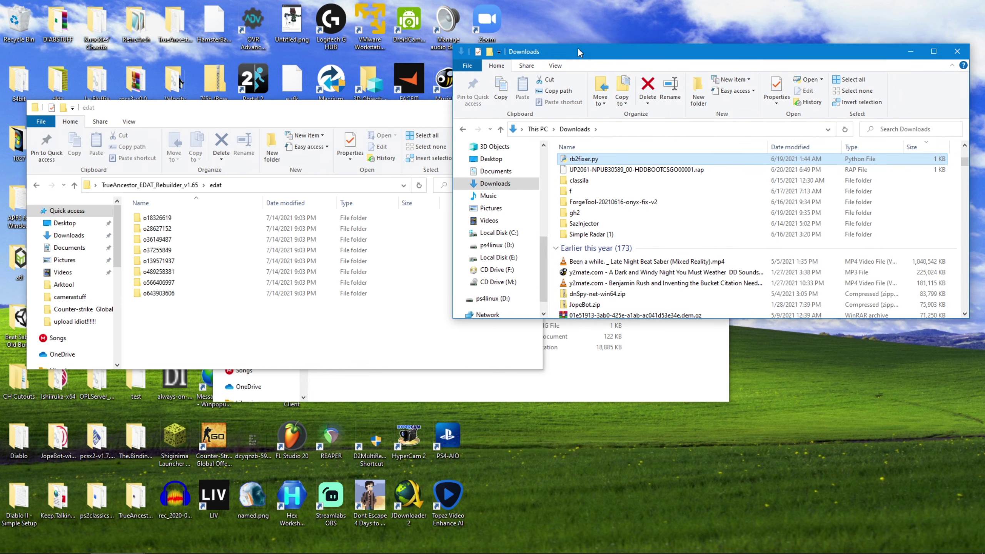
drag(181, 335, 232, 310)
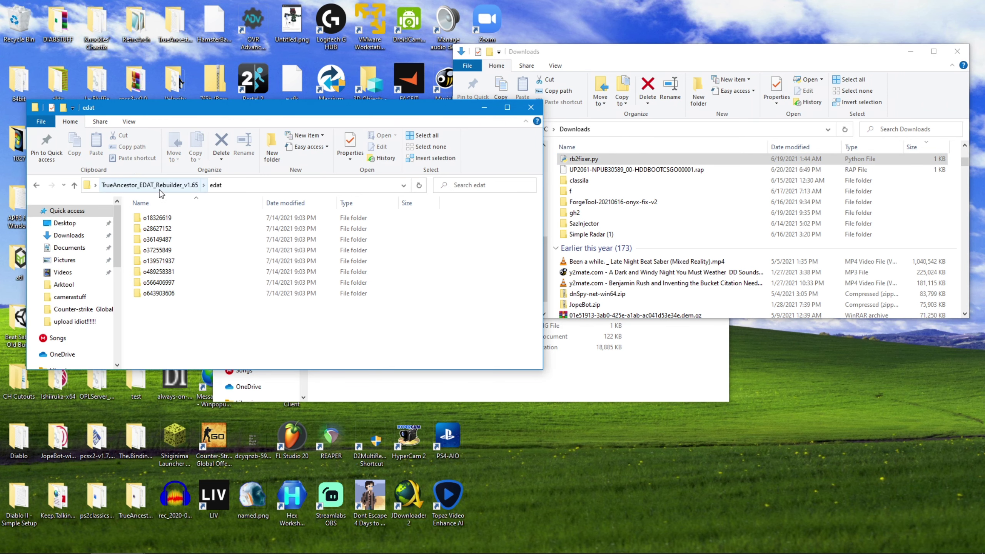
click(599, 161)
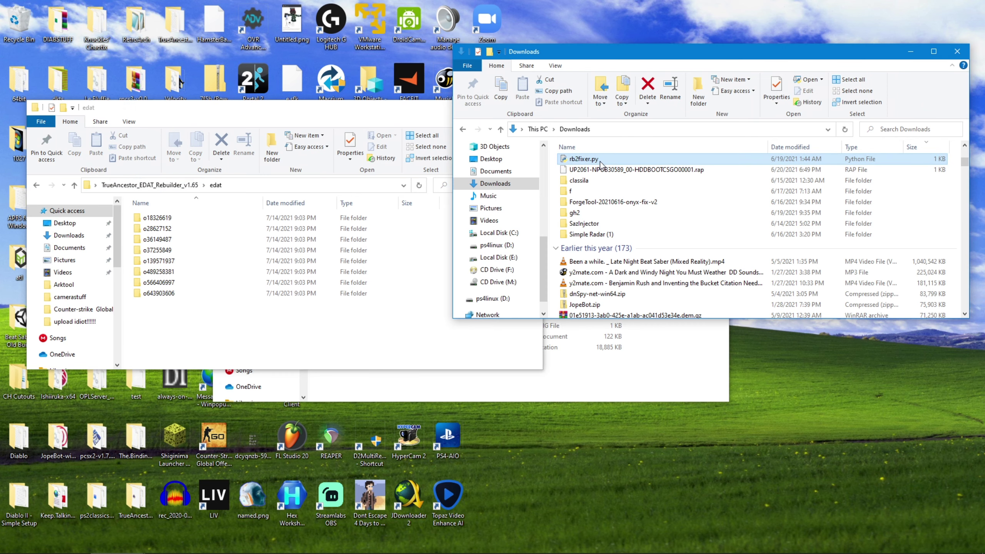
double_click(600, 162)
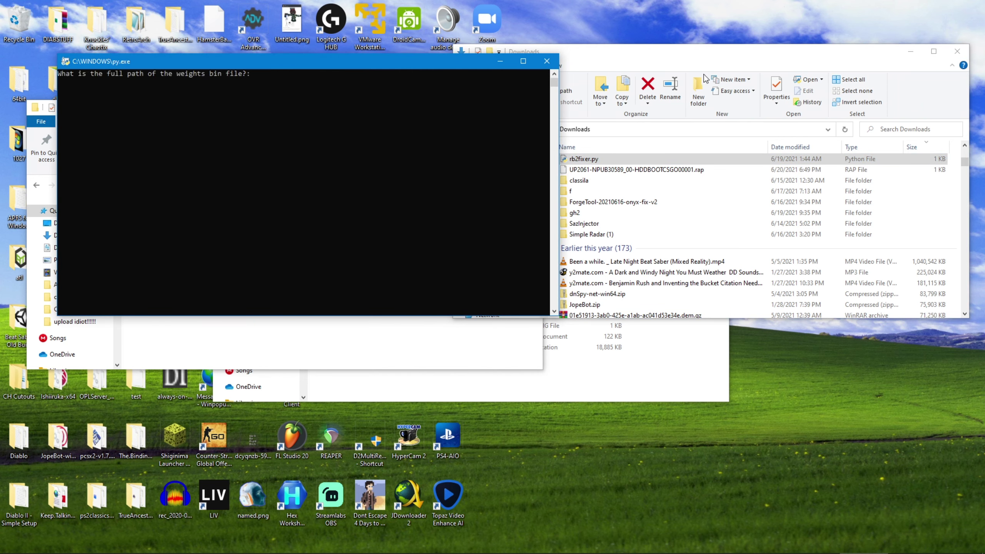
Supply empty-rb2_weights.bin from the Downloads folder as the weights bin file path in the rb2fixer.py prompt.
click(666, 68)
scroll(643, 205, down, 2)
scroll(644, 206, down, 2)
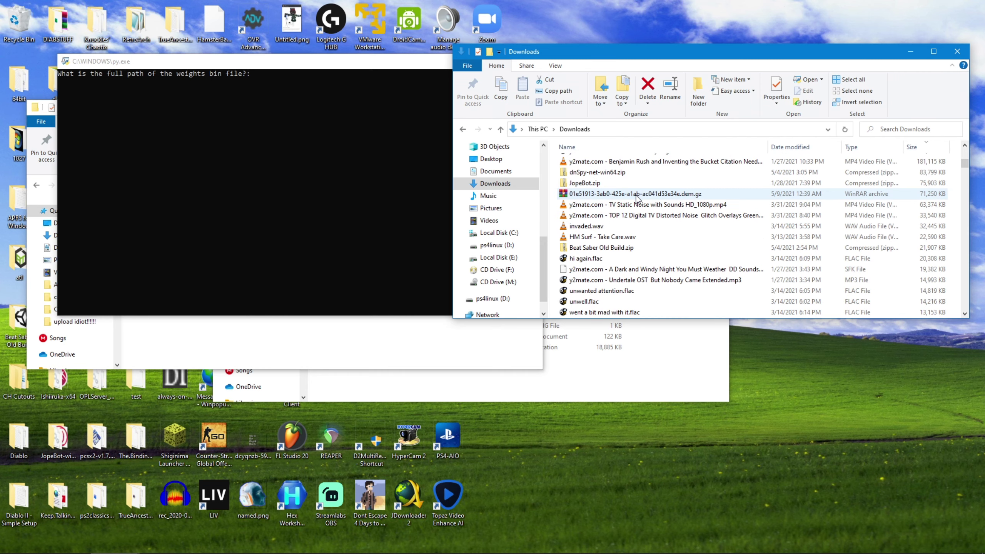
text(rb2)
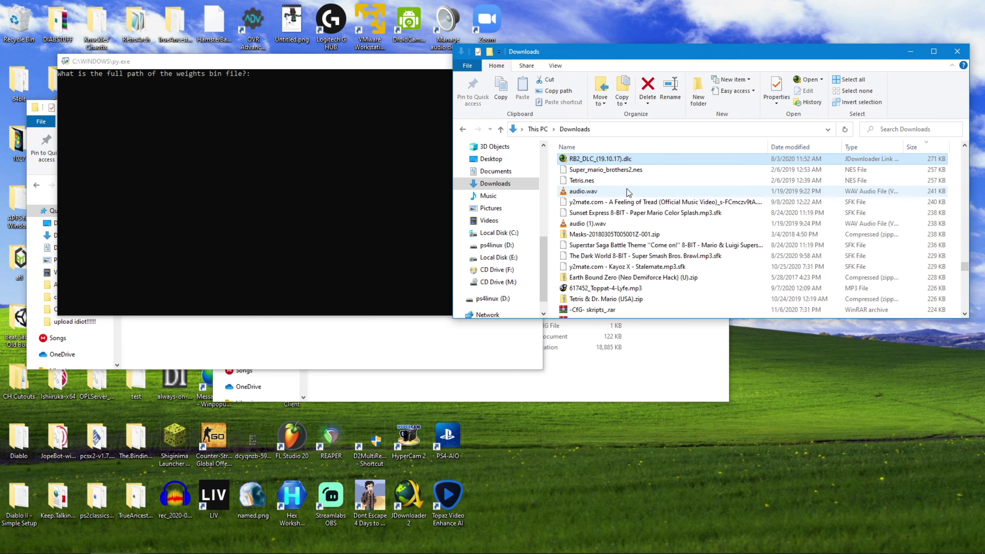
text(empty)
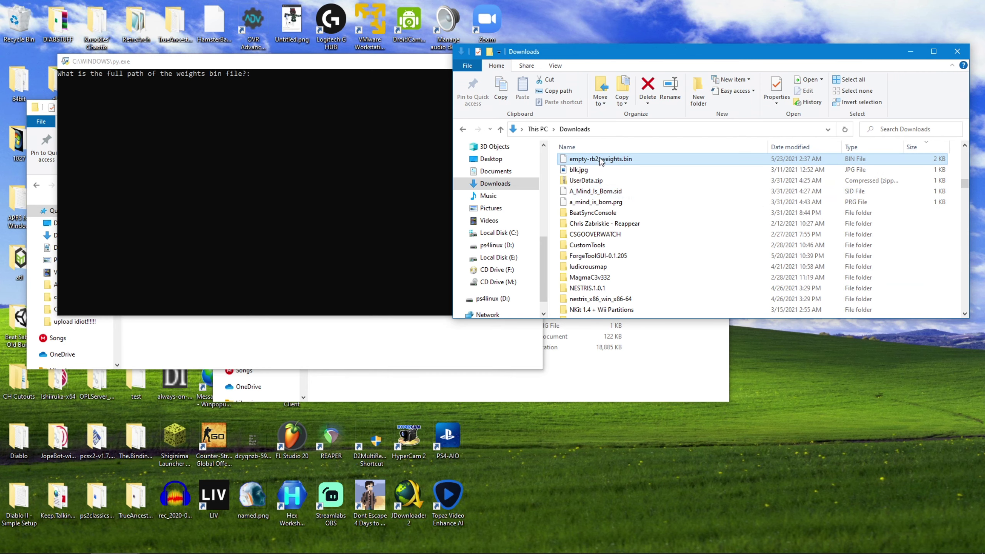
drag(597, 159, 128, 118)
click(160, 64)
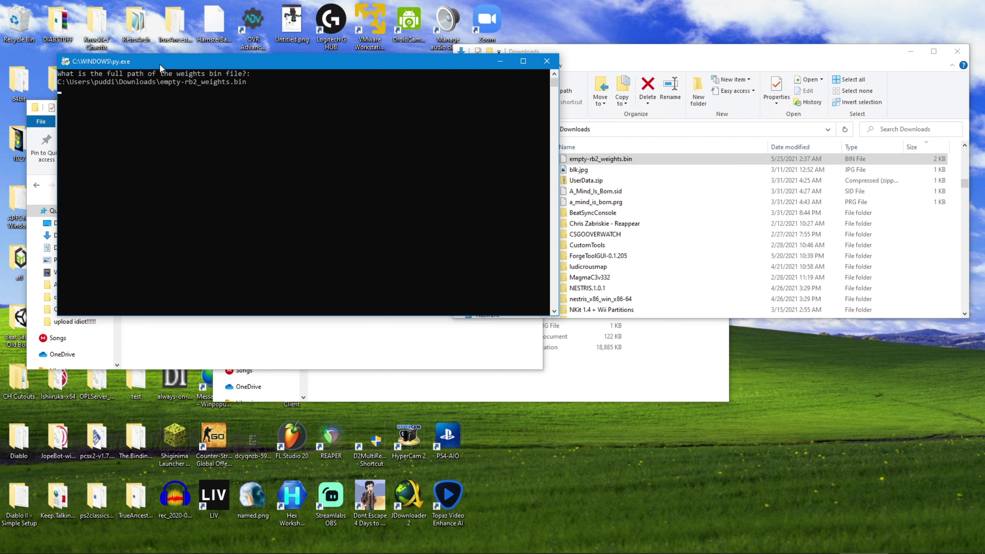
key(Return)
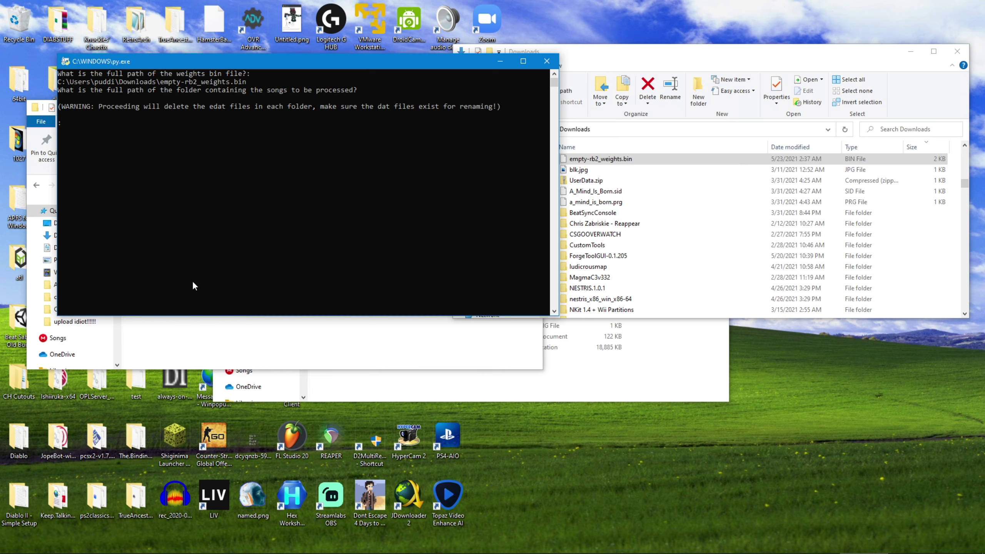
Supply the TrueAncestor_EDAT_Rebuilder_v1.65 edat folder as the songs path in the rb2fixer.py prompt and process the songs.
click(185, 364)
click(173, 190)
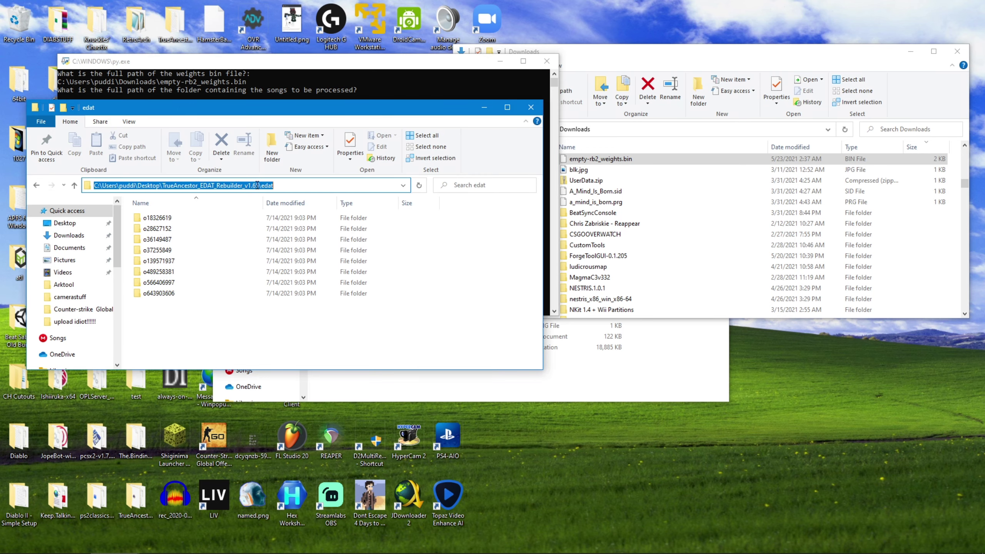
click(214, 345)
click(74, 185)
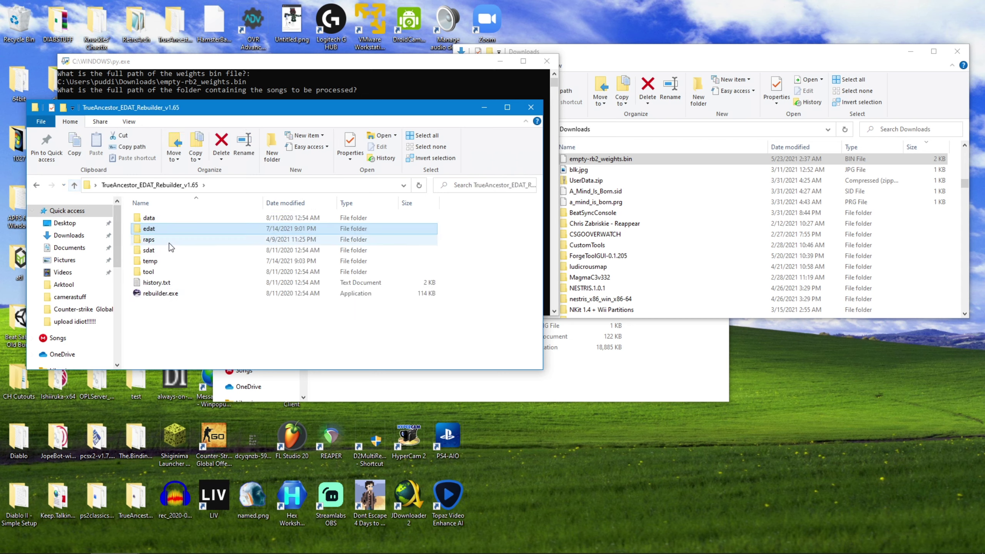
drag(156, 231, 295, 82)
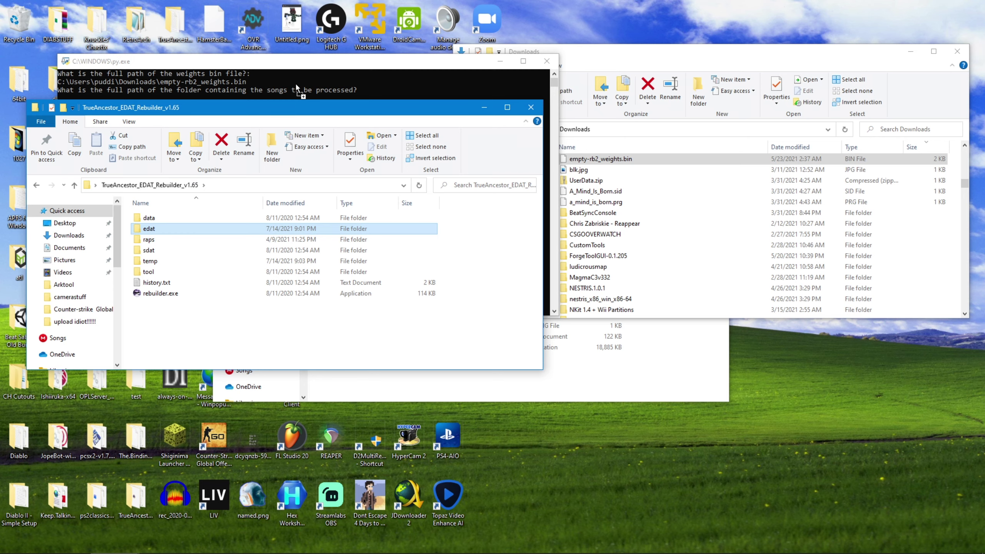
click(308, 63)
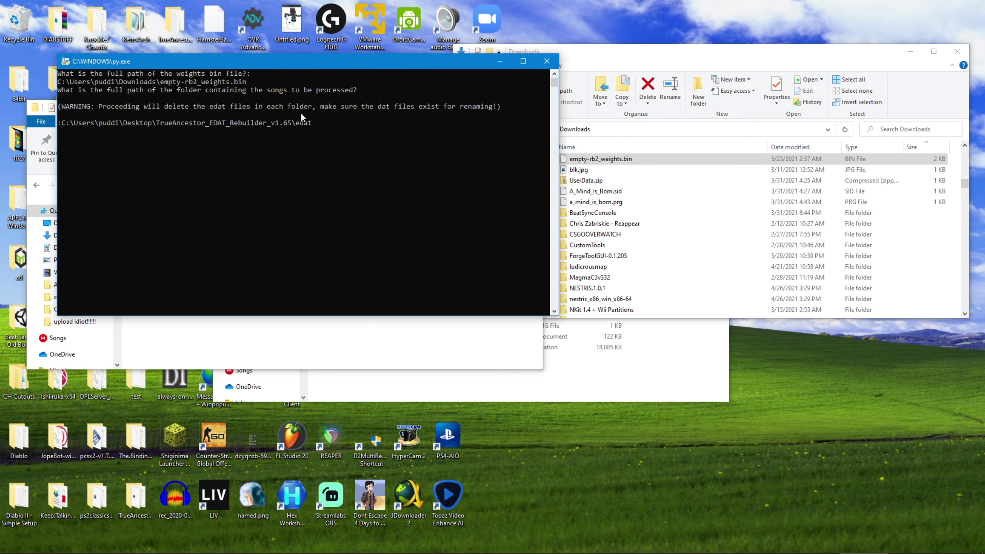
key(Return)
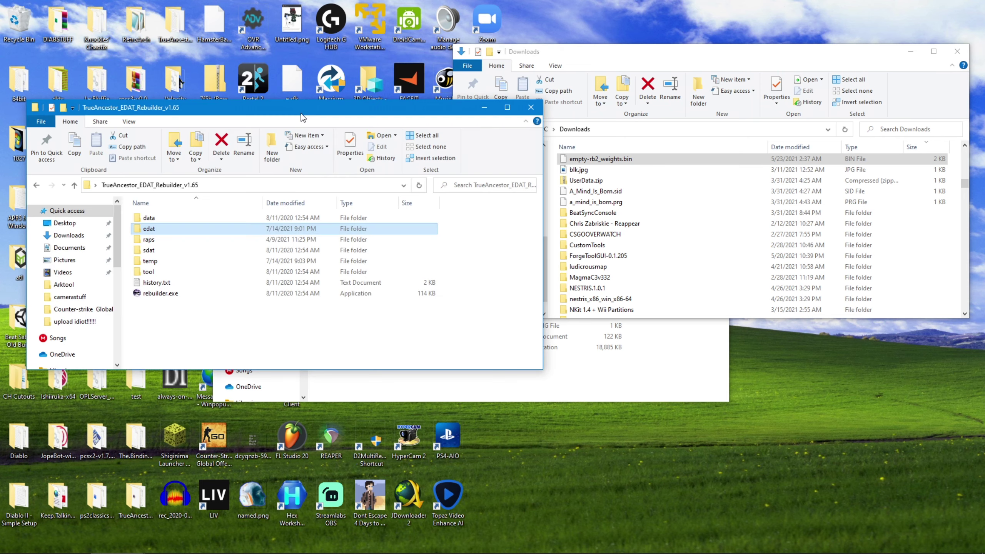
Examine the processed files in the o18326619 song folder, its gen subfolder and the o28627152 song folder inside edat.
double_click(163, 229)
click(184, 220)
double_click(184, 220)
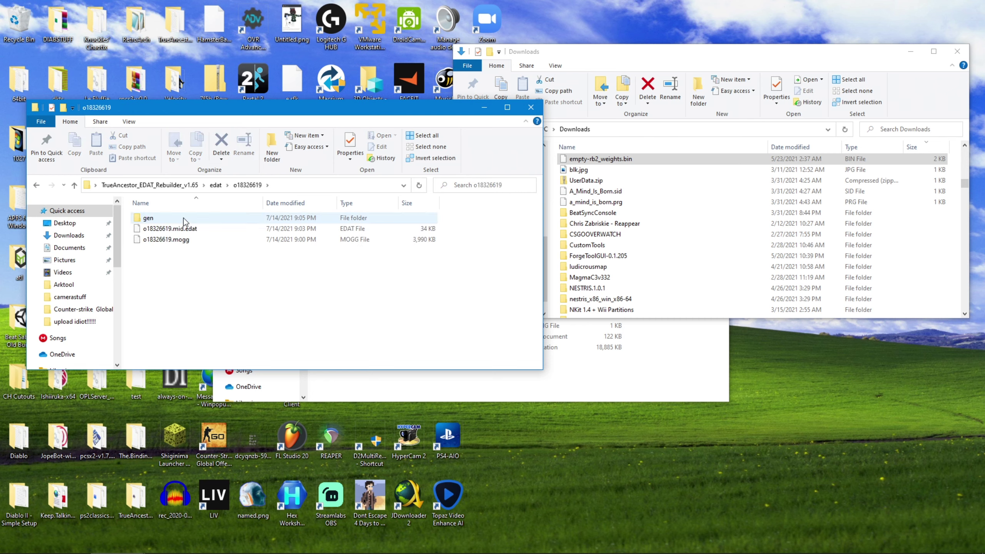
click(173, 216)
double_click(173, 218)
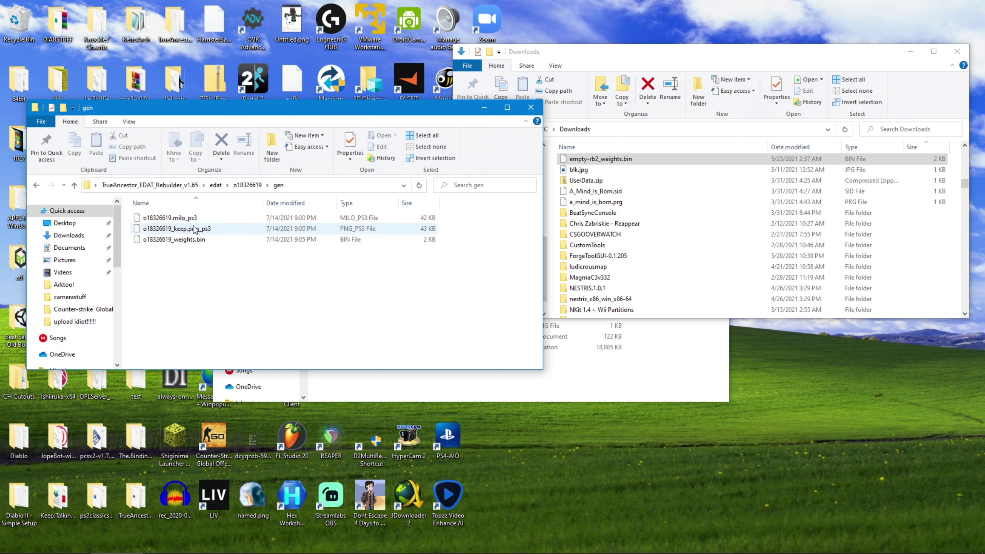
click(244, 185)
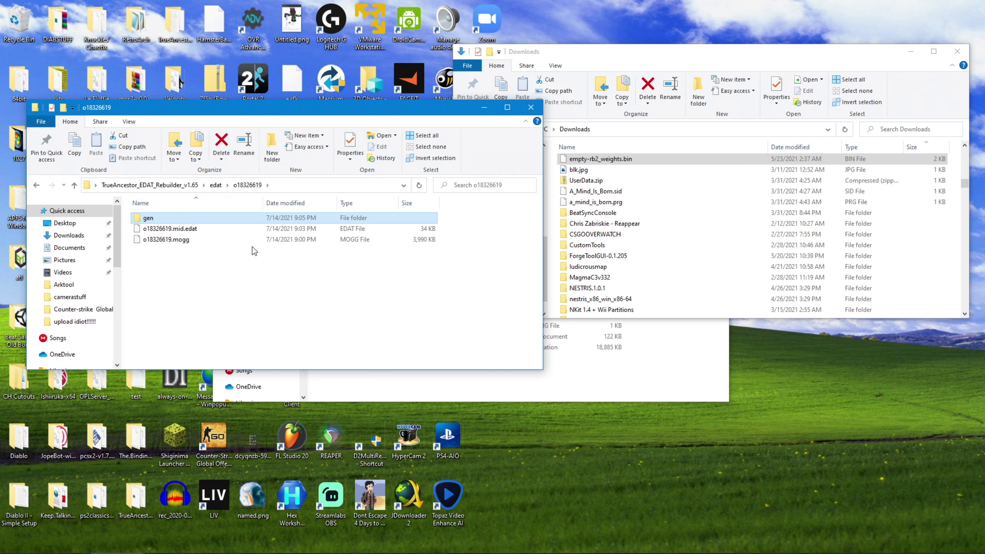
click(216, 185)
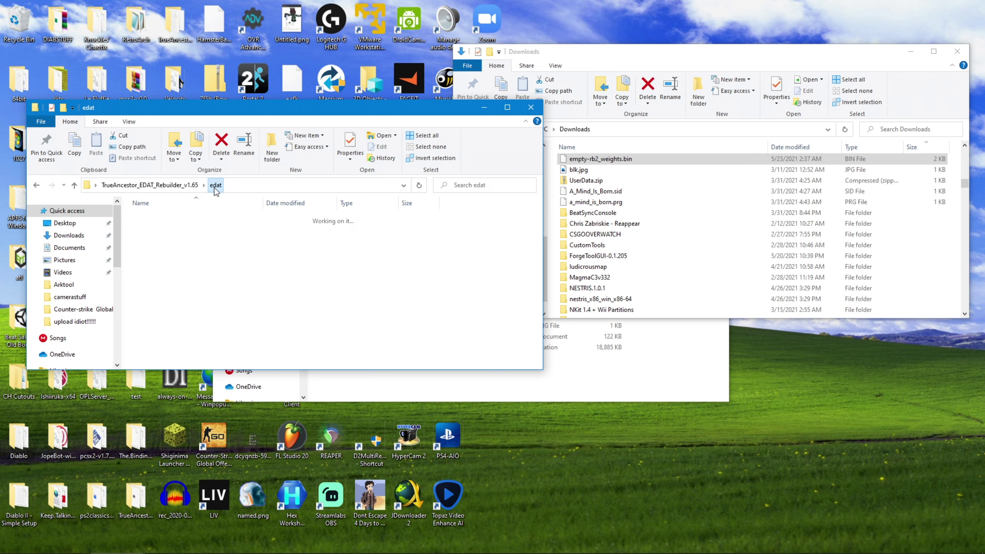
double_click(193, 230)
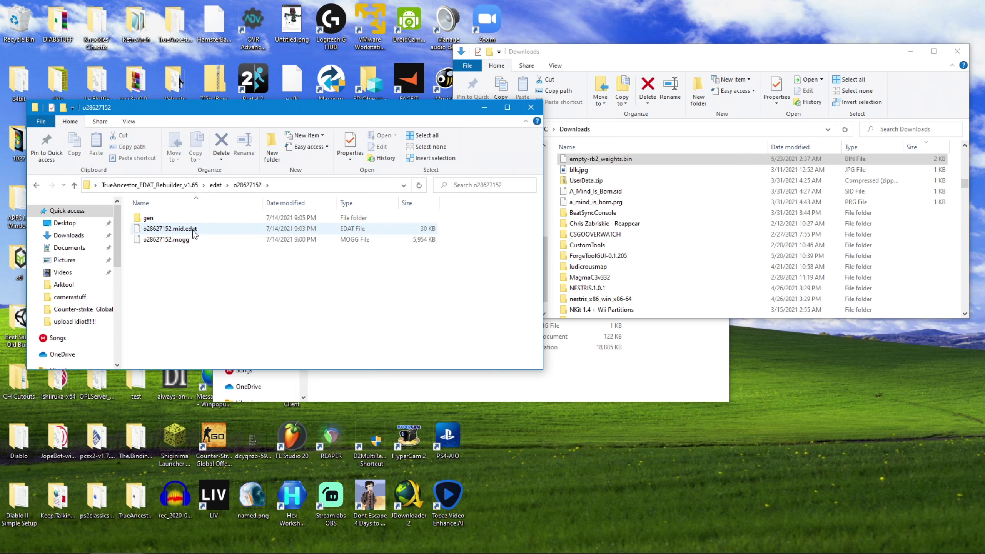
click(215, 185)
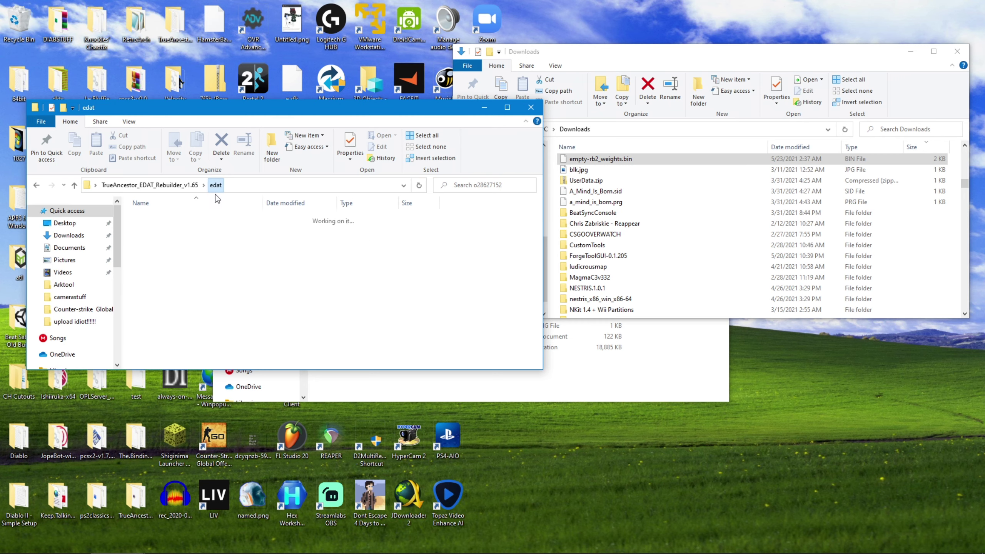
Move all song folders from the edat folder into Merged Songs under C3Con\ps3, and minimize the edat and Downloads windows.
drag(194, 329, 234, 169)
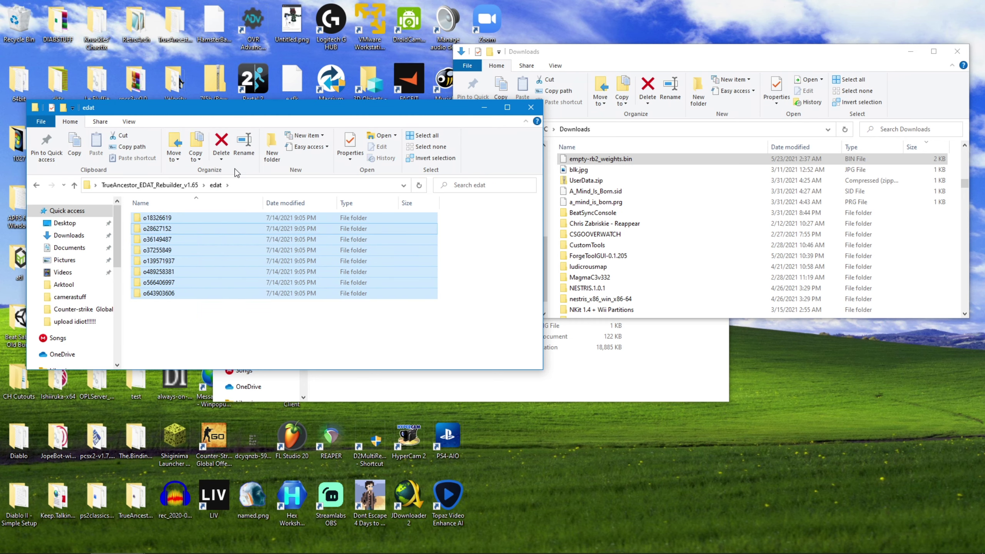
click(581, 379)
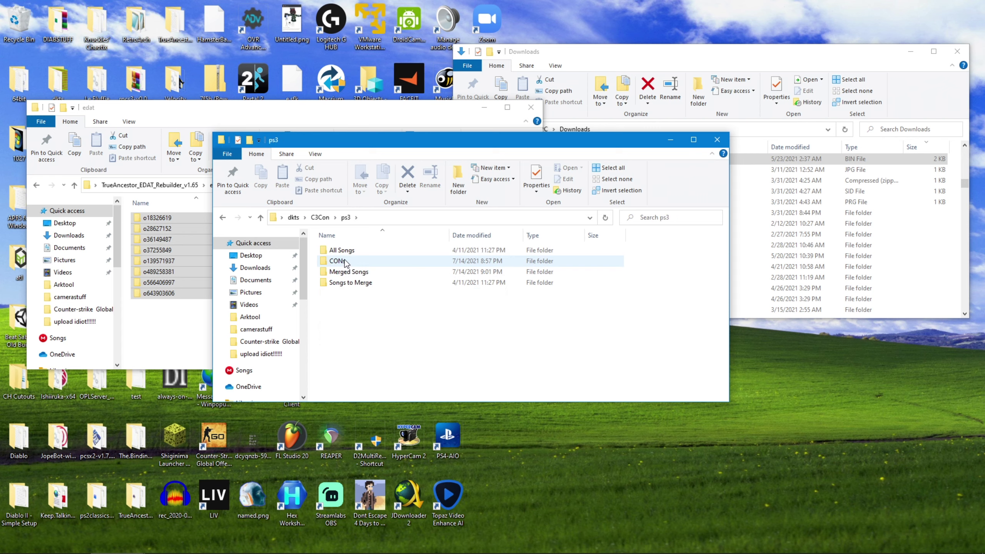
double_click(338, 261)
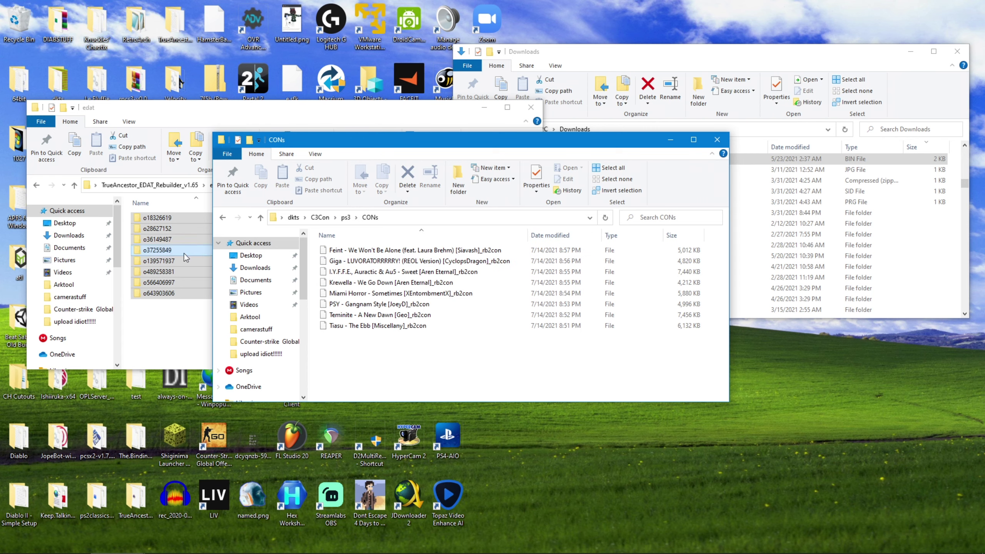
click(345, 217)
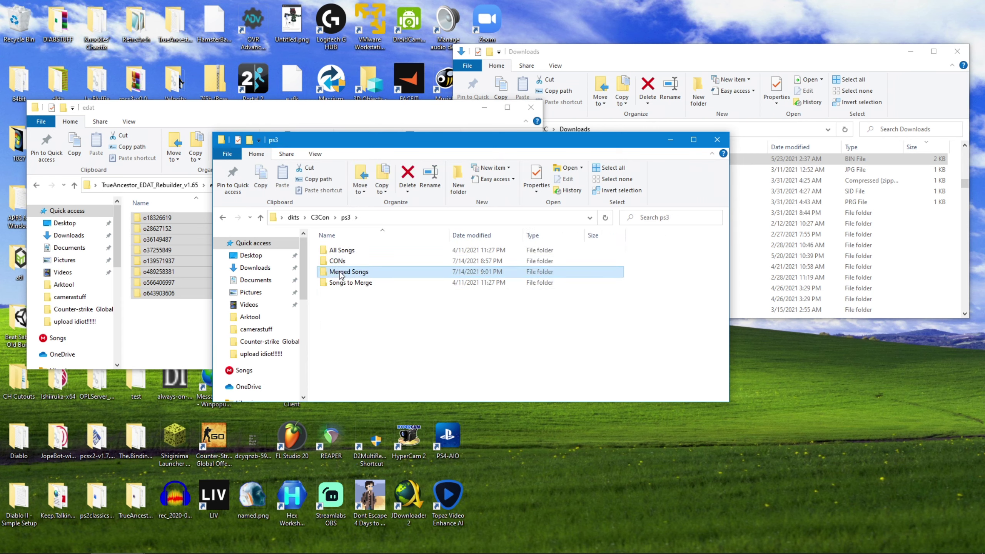
double_click(343, 271)
drag(137, 245, 501, 326)
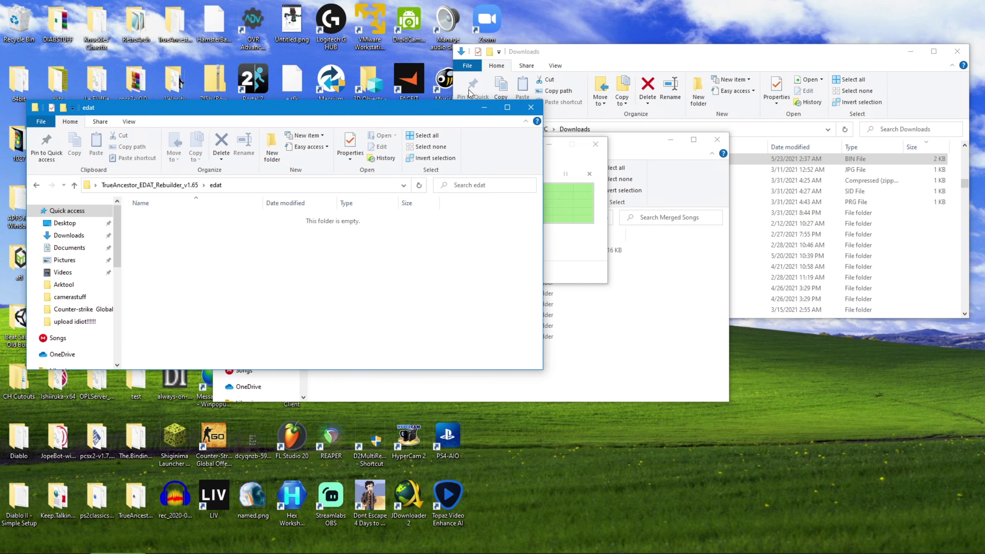
click(484, 107)
click(910, 51)
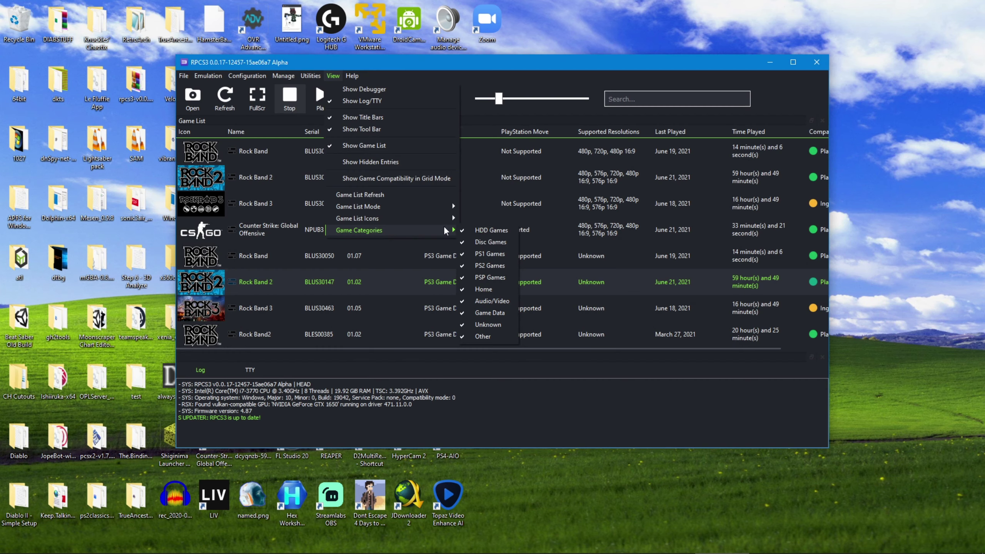
Hide the Game Data category from the RPCS3 game list and show it again.
click(499, 315)
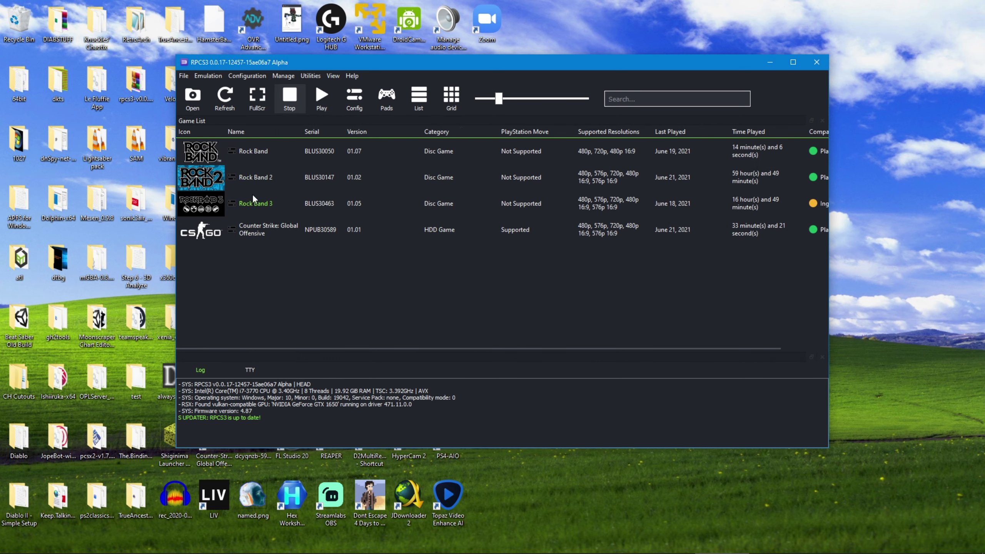
click(332, 75)
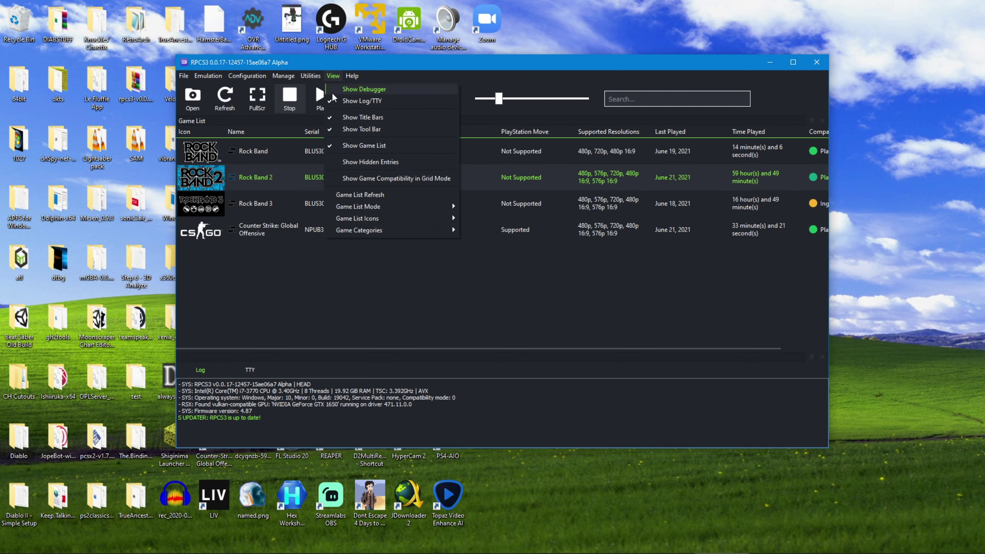
mouse_move(357, 231)
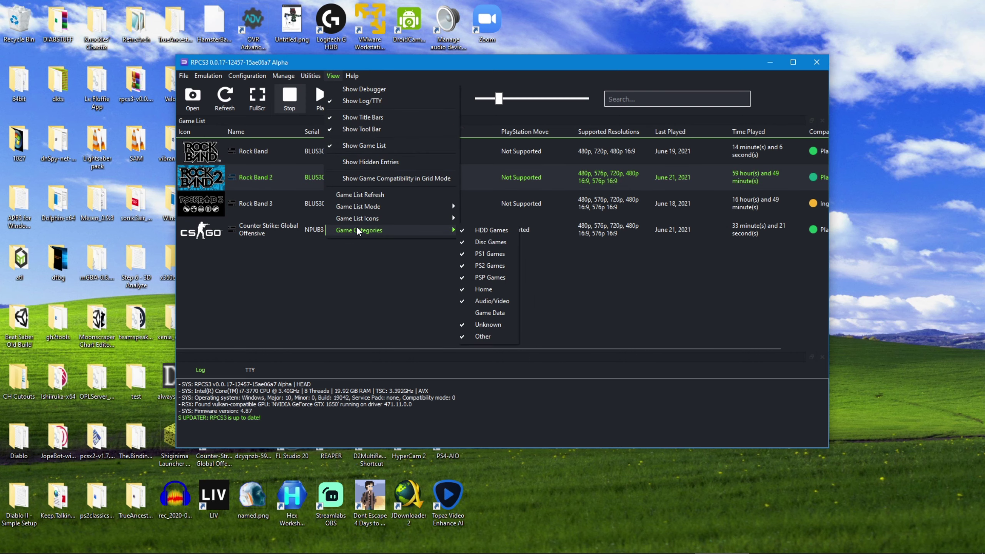
click(490, 312)
View the available actions for the Rock Band 2 (BLUS30147) PS3 Game Data entry in the game list.
click(282, 283)
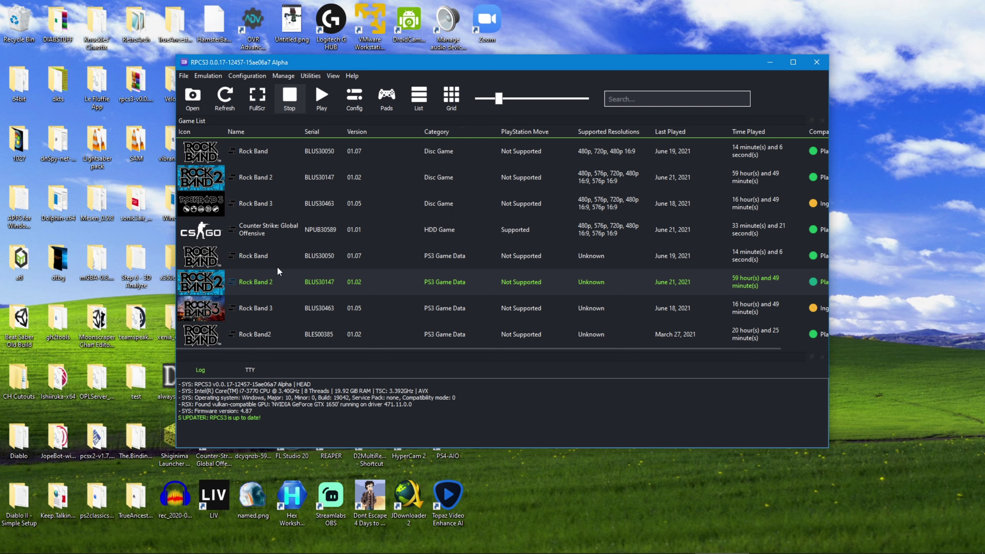
right_click(273, 286)
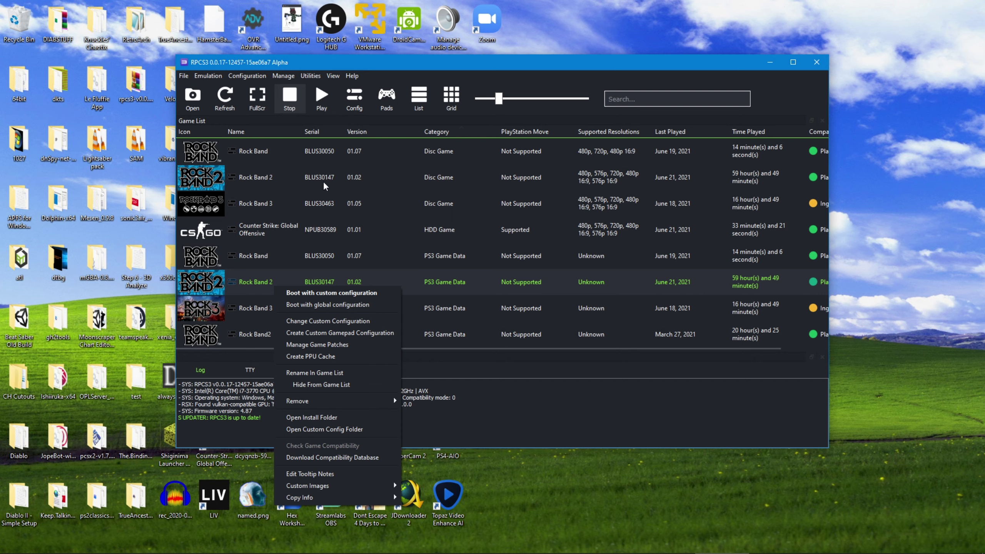
click(454, 282)
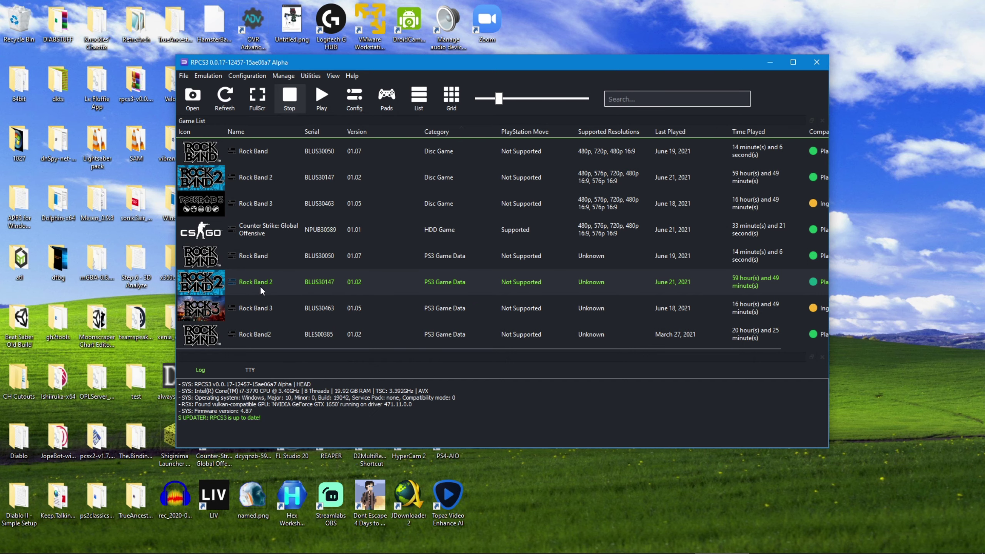